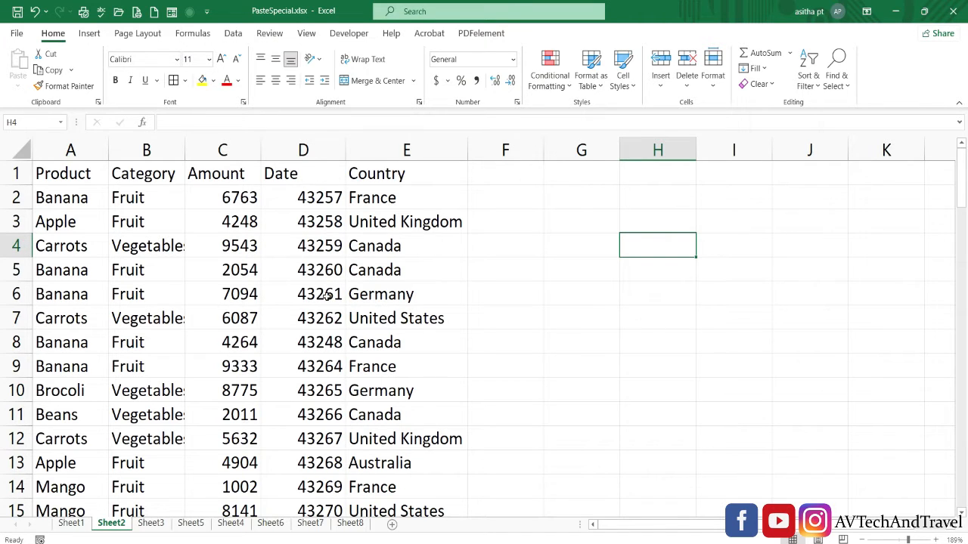
# Step: Copy the formatted product table A2:E85 from Sheet1
pyautogui.click(74, 524)
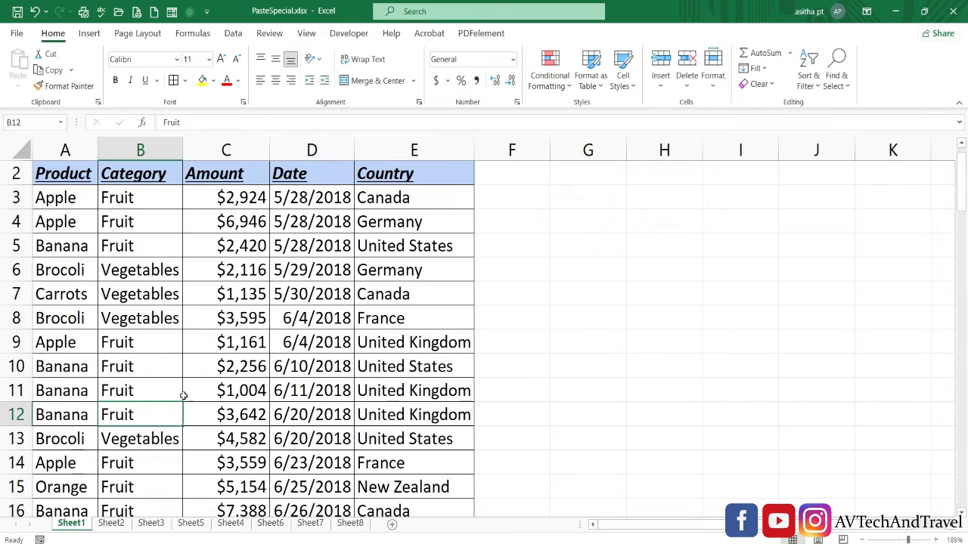
pyautogui.click(112, 528)
pyautogui.click(72, 525)
pyautogui.moveTo(52, 168); pyautogui.dragTo(431, 462)
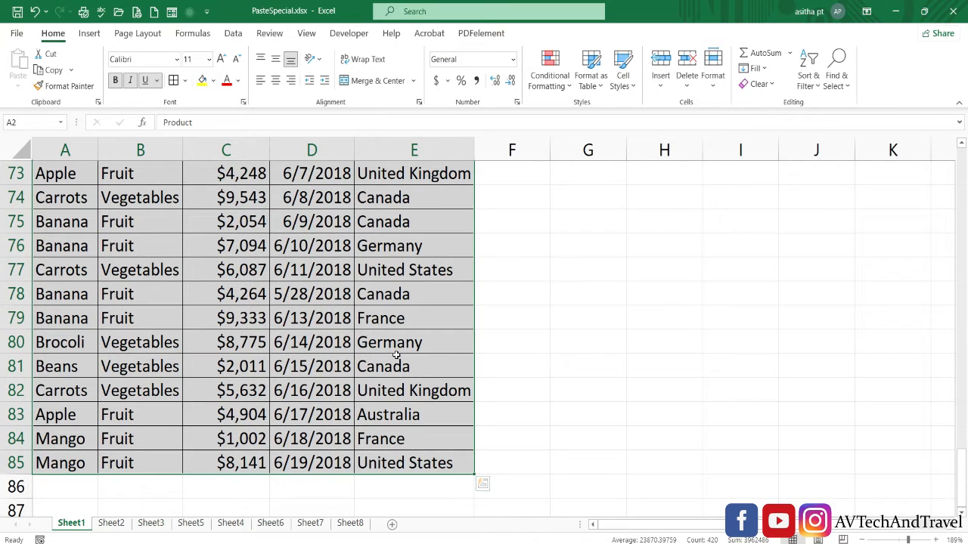
pyautogui.hotkey('ctrl', 'c')
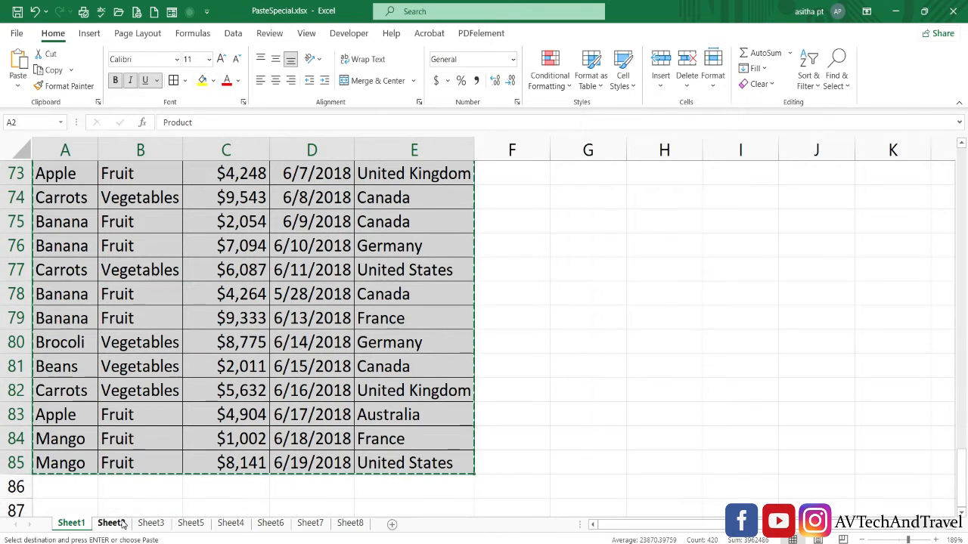
# Step: Paste the copied table over the Sheet2 data starting at cell A1, using Keep Source Formatting
pyautogui.click(121, 524)
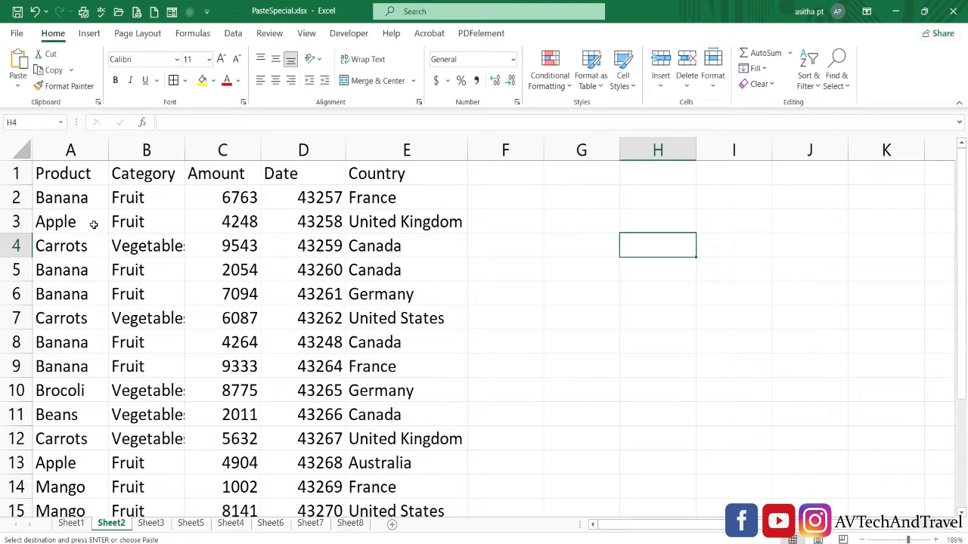
pyautogui.click(73, 175)
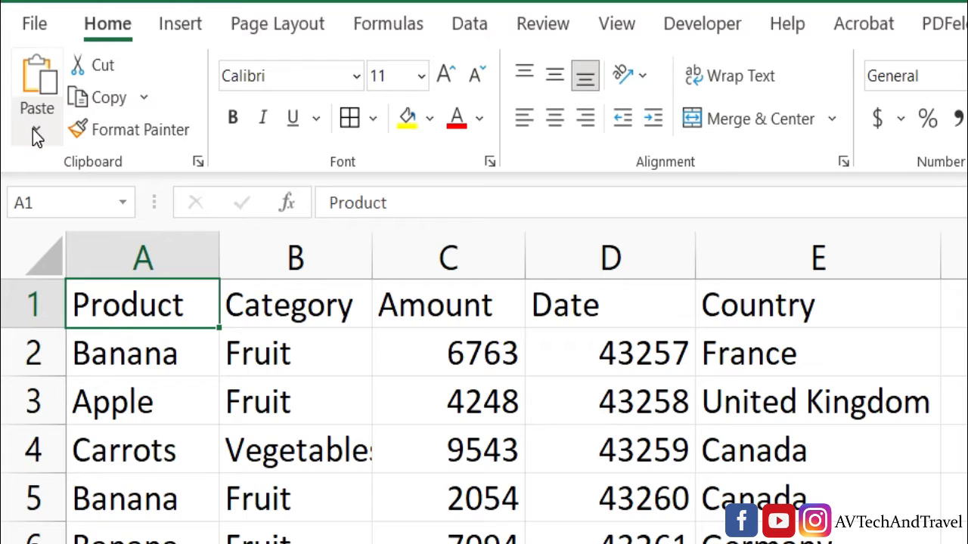
pyautogui.click(34, 130)
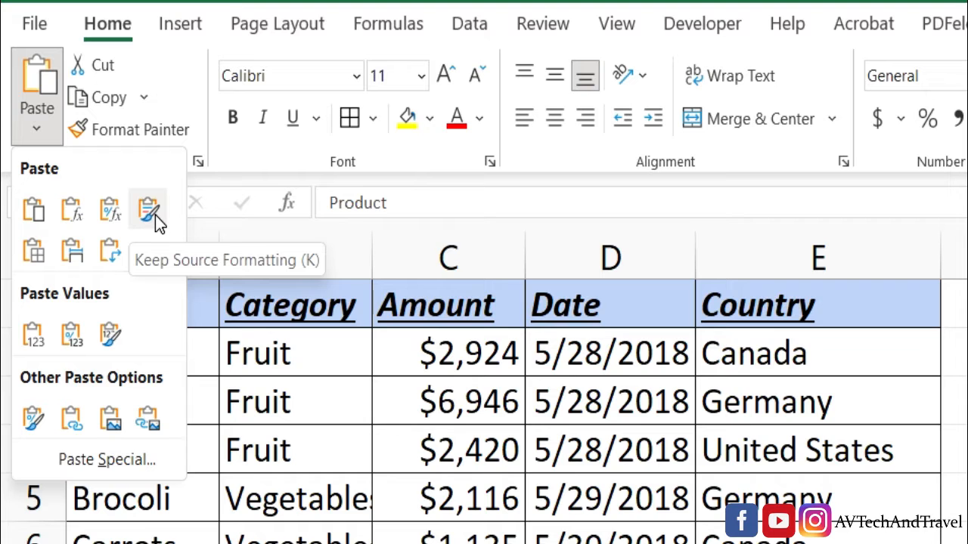
pyautogui.click(155, 215)
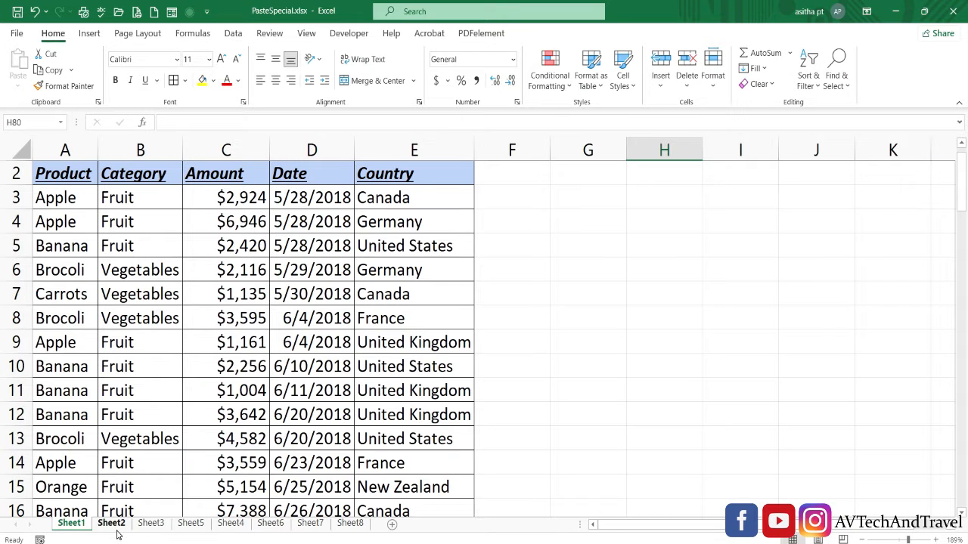
pyautogui.click(114, 524)
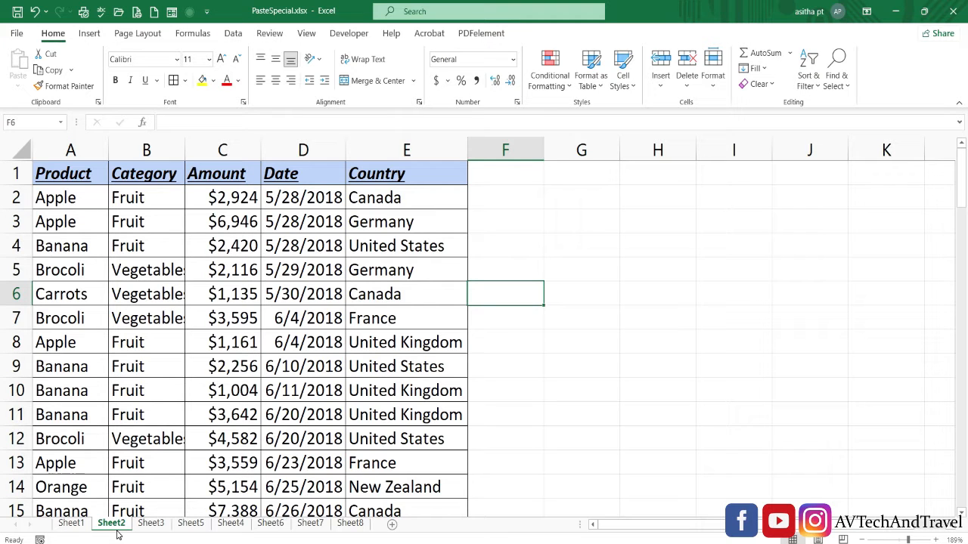
# Step: Copy the currency-formatted amounts in cells C3:C7 of Sheet1
pyautogui.click(72, 524)
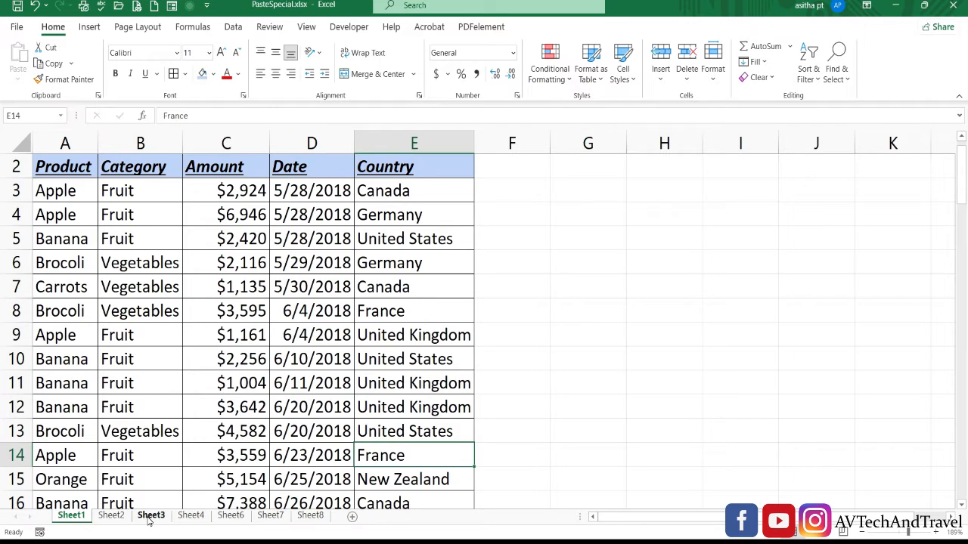
pyautogui.click(150, 516)
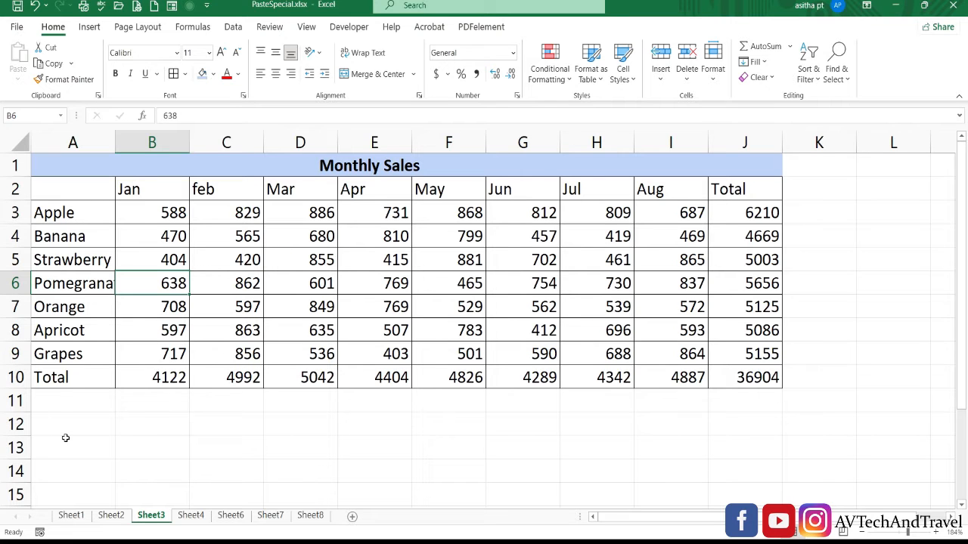
pyautogui.click(71, 517)
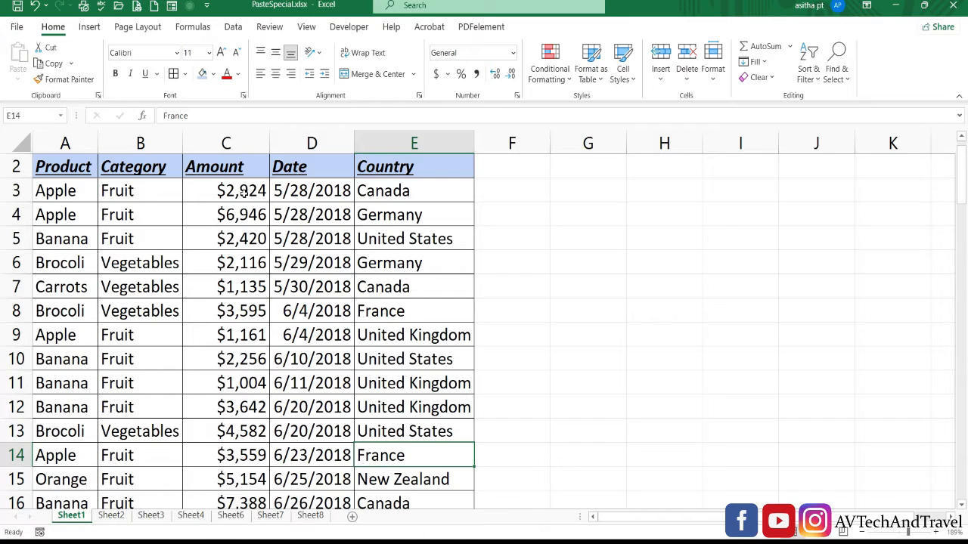
pyautogui.moveTo(240, 193); pyautogui.dragTo(236, 279)
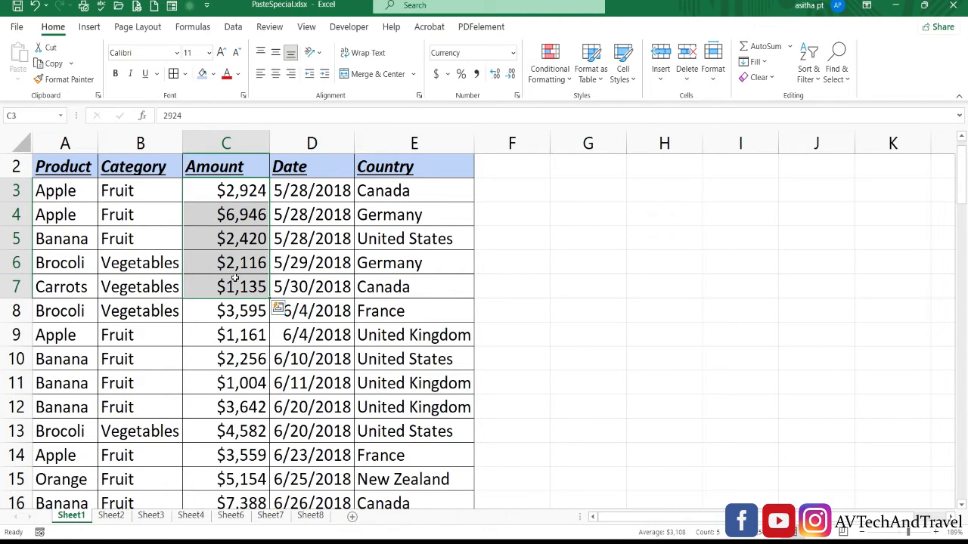
pyautogui.hotkey('ctrl', 'c')
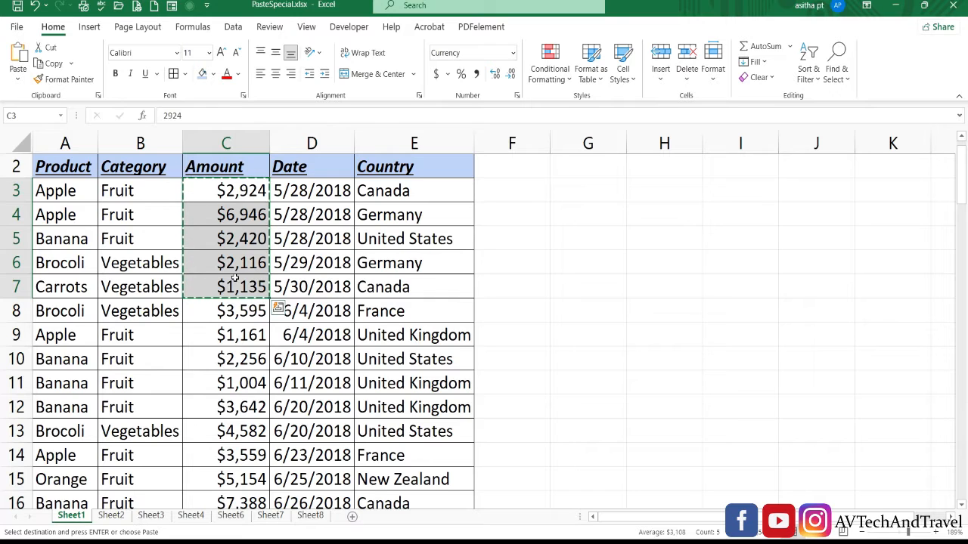
# Step: Paste only the copied formatting onto the Monthly Sales figures in B3:J10 of Sheet3
pyautogui.click(155, 515)
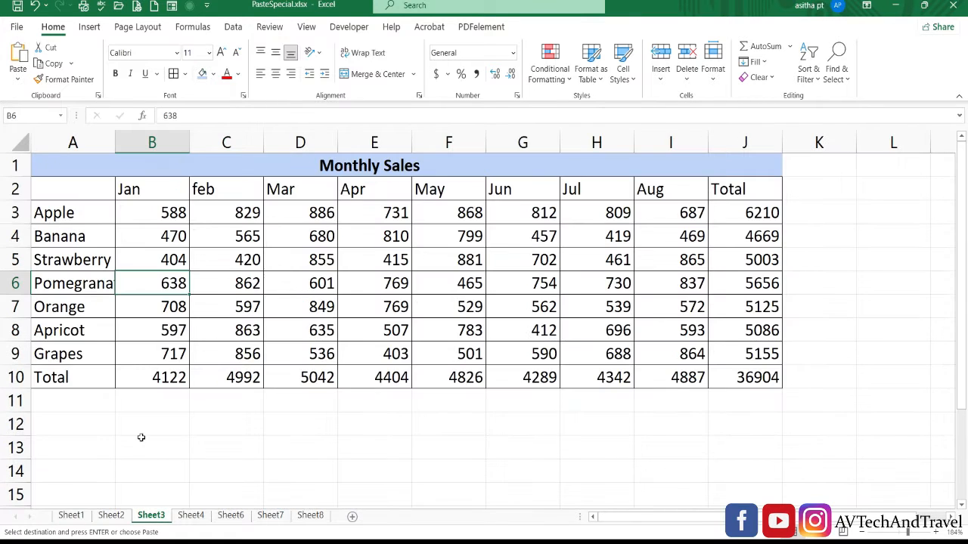
pyautogui.moveTo(163, 213); pyautogui.dragTo(745, 377)
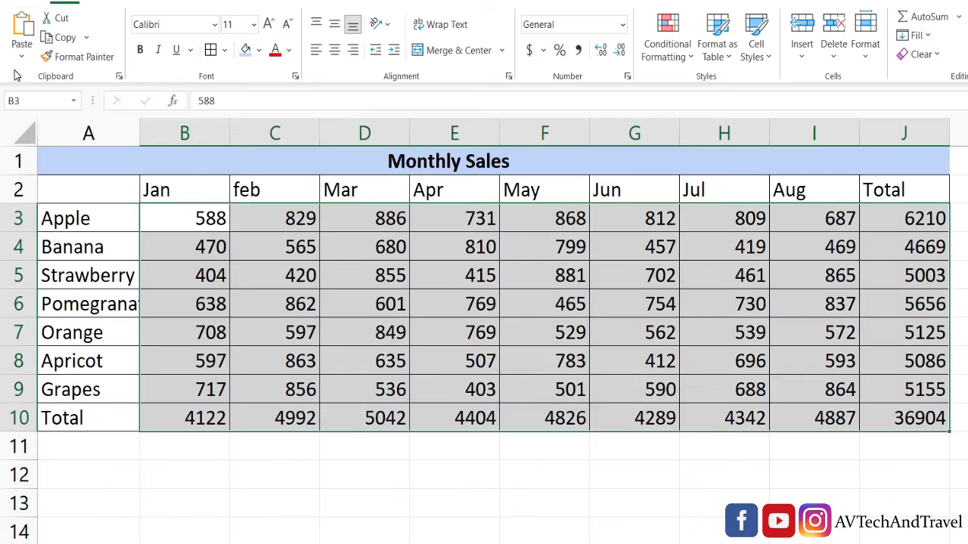
pyautogui.click(18, 73)
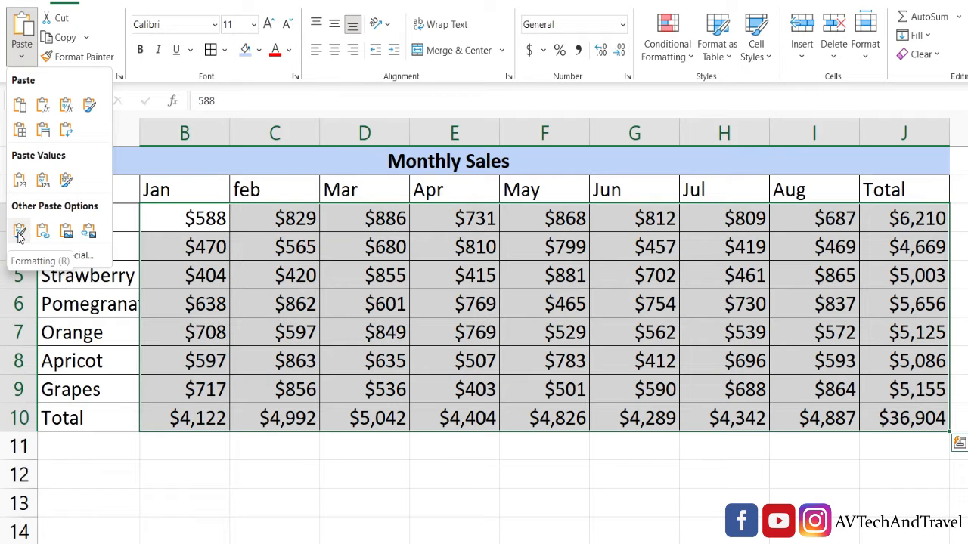
pyautogui.click(20, 232)
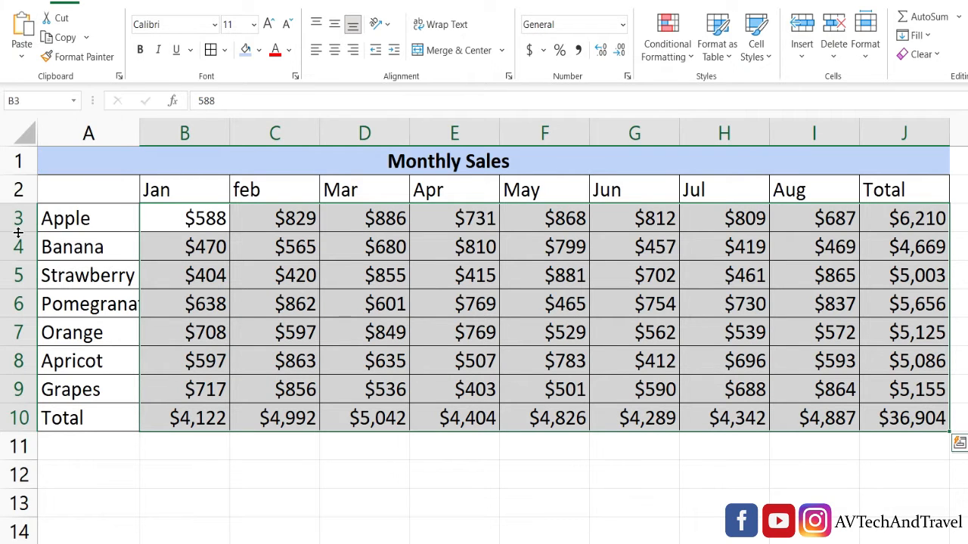
pyautogui.click(282, 456)
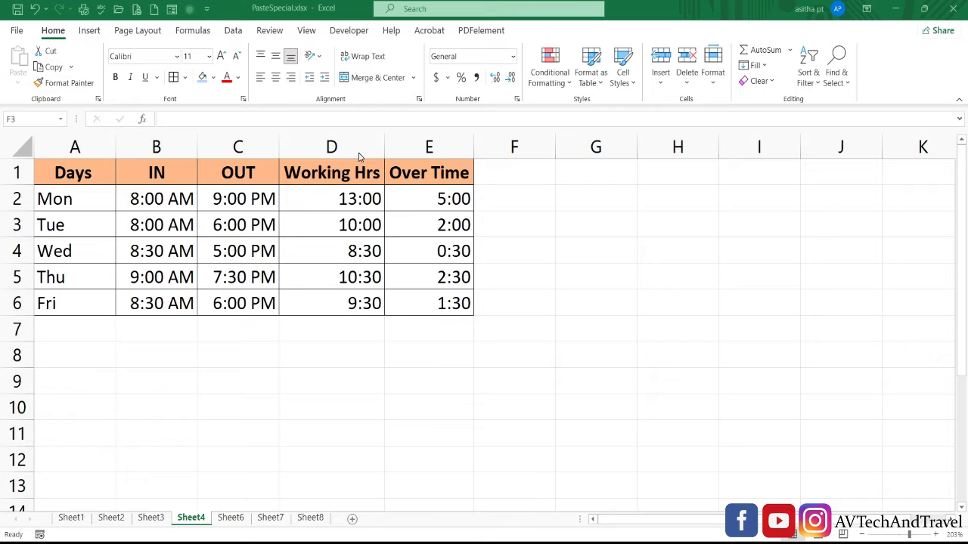
# Step: Examine the Working Hrs formula for Monday in cell D2 of Sheet4
pyautogui.click(356, 225)
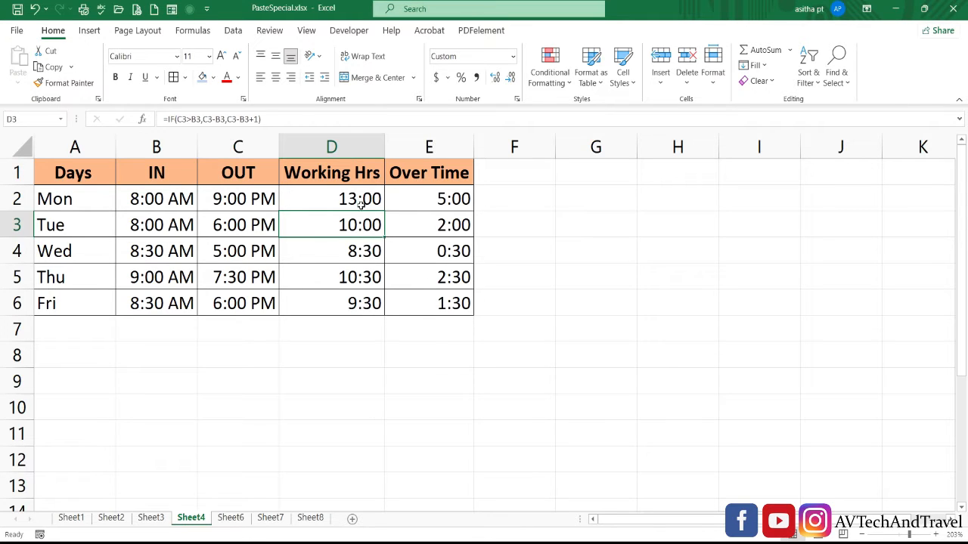
pyautogui.click(351, 199)
pyautogui.doubleClick(351, 200)
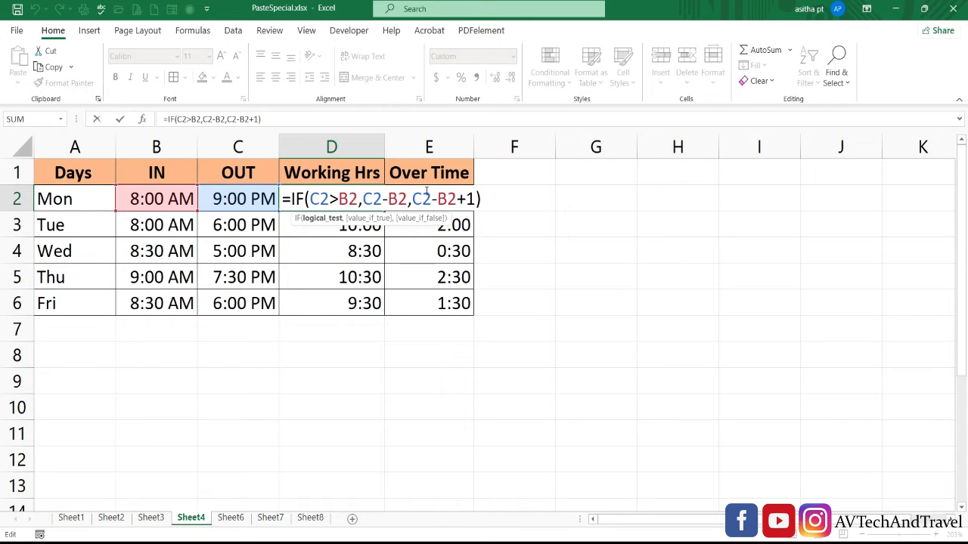
pyautogui.click(490, 201)
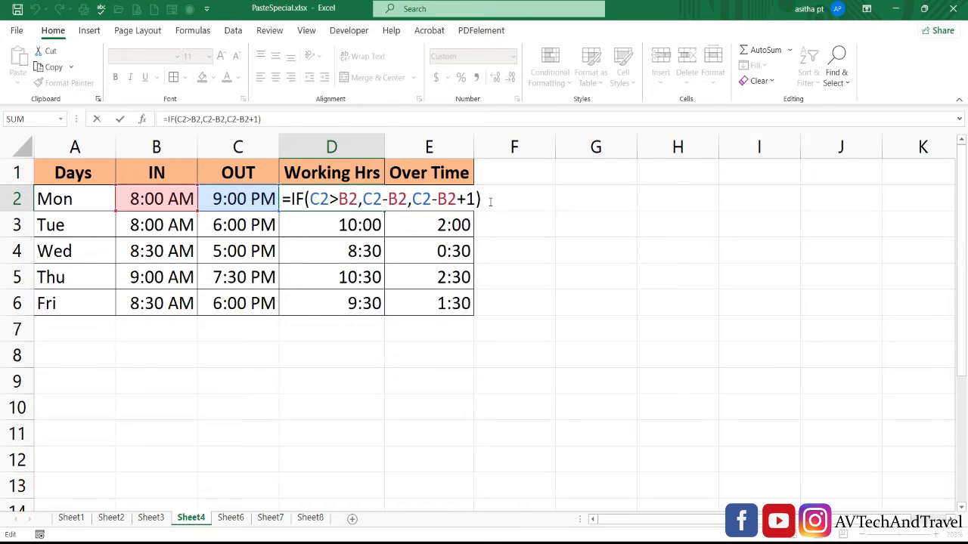
pyautogui.press('Return')
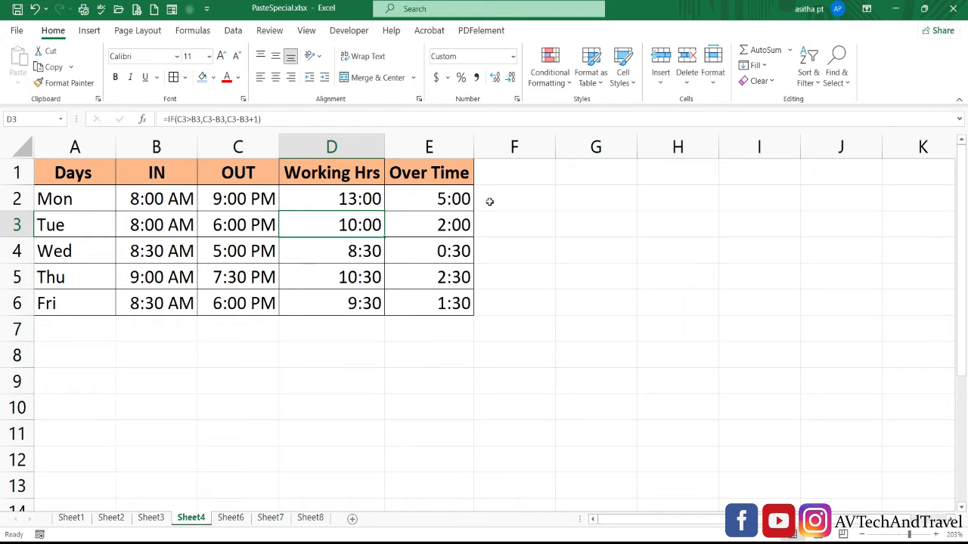
# Step: Copy the working hours table A1:E6 and paste it at G1 with the Values & Source Formatting option
pyautogui.moveTo(67, 175); pyautogui.dragTo(419, 304)
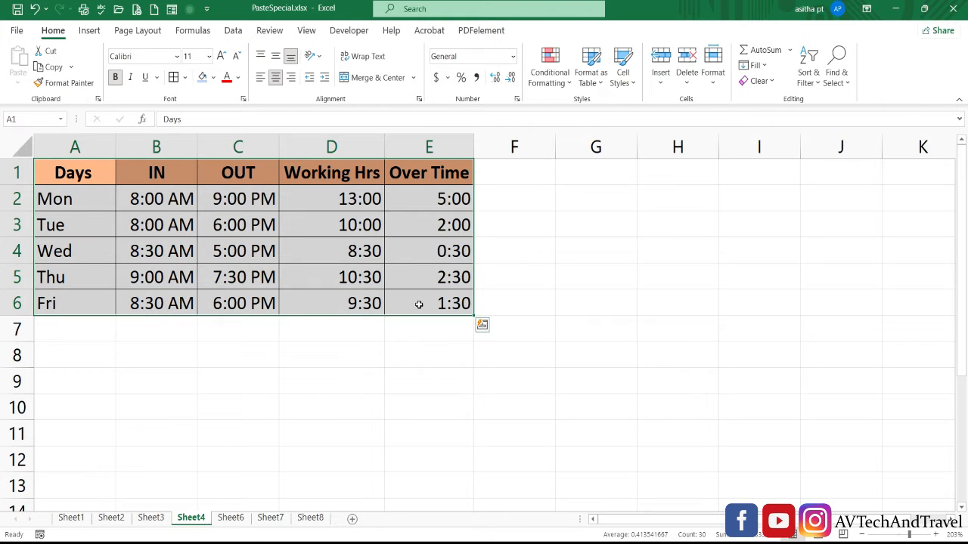
pyautogui.hotkey('ctrl', 'c')
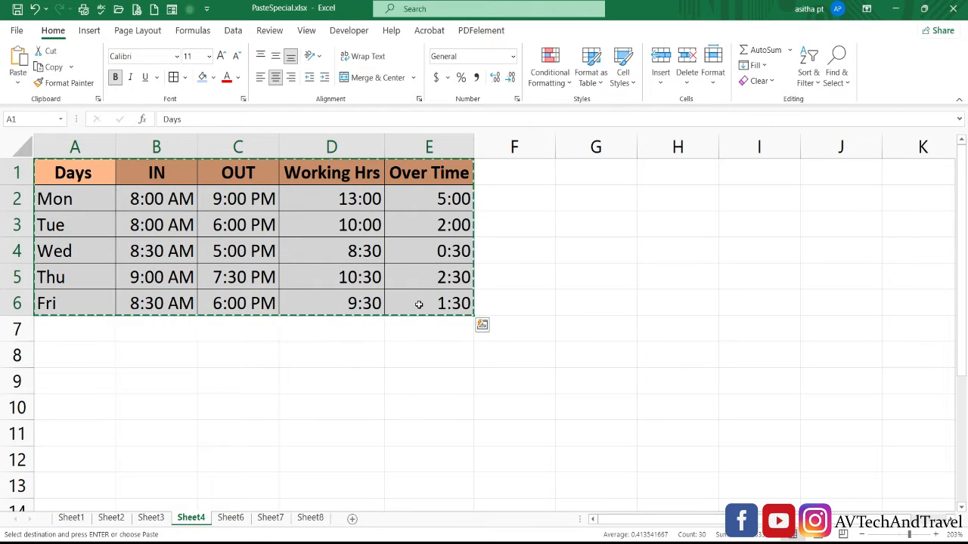
pyautogui.click(589, 183)
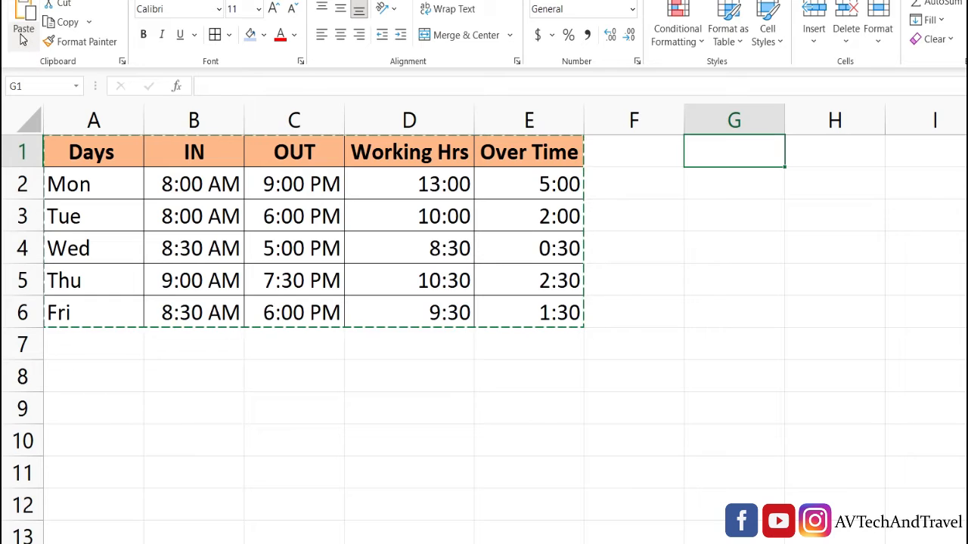
pyautogui.click(22, 38)
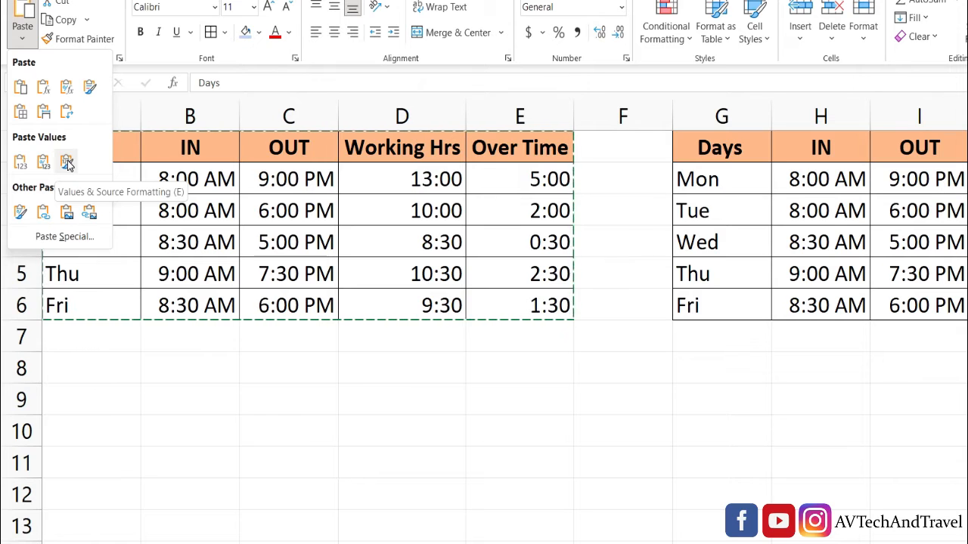
pyautogui.click(69, 165)
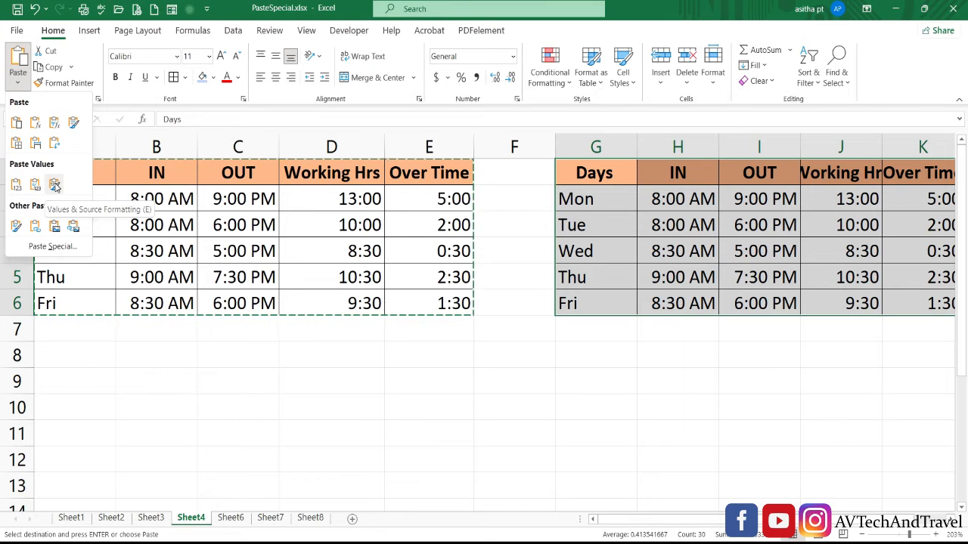
pyautogui.click(54, 185)
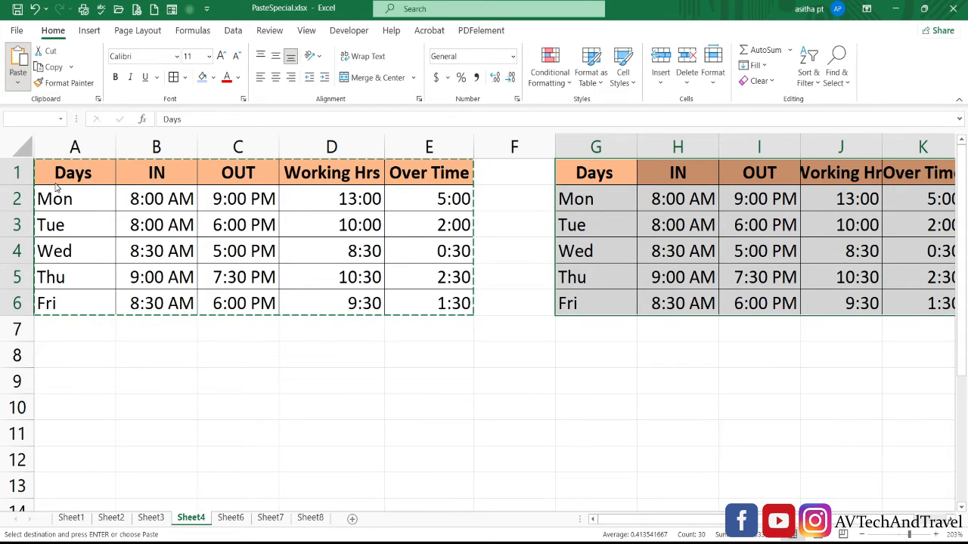
pyautogui.click(525, 380)
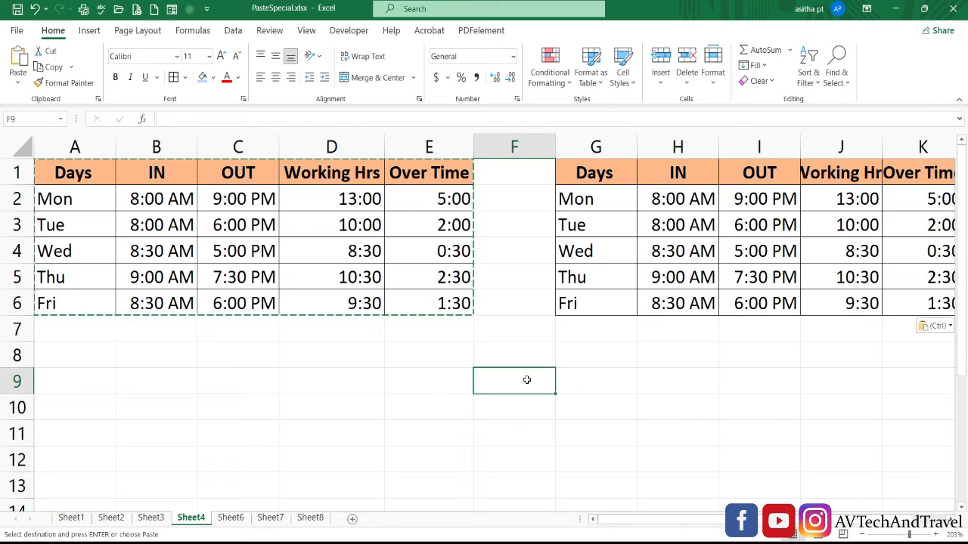
# Step: Examine the content of the pasted Working Hrs cell J2 to see whether it holds a formula or a value
pyautogui.hscroll(1, 767, 194)
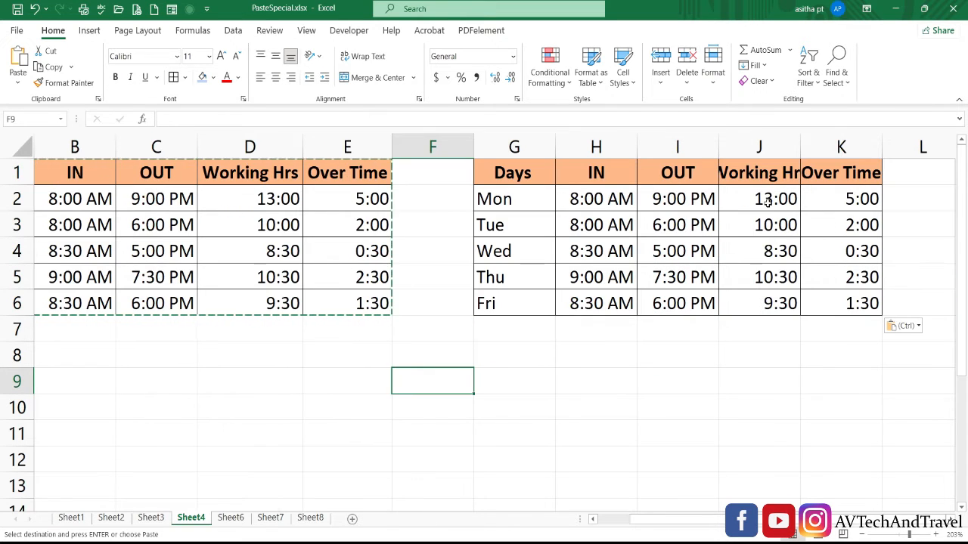
pyautogui.doubleClick(768, 199)
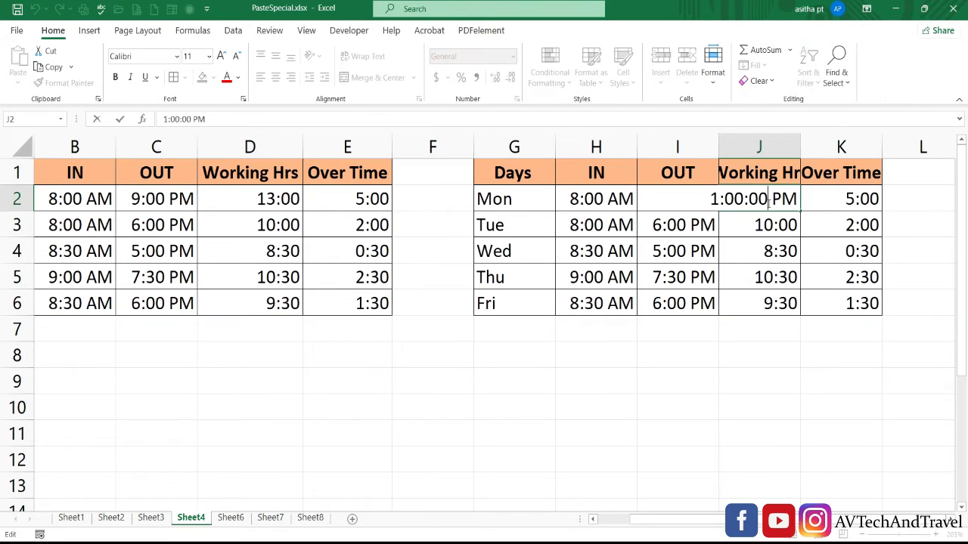
pyautogui.press('Escape')
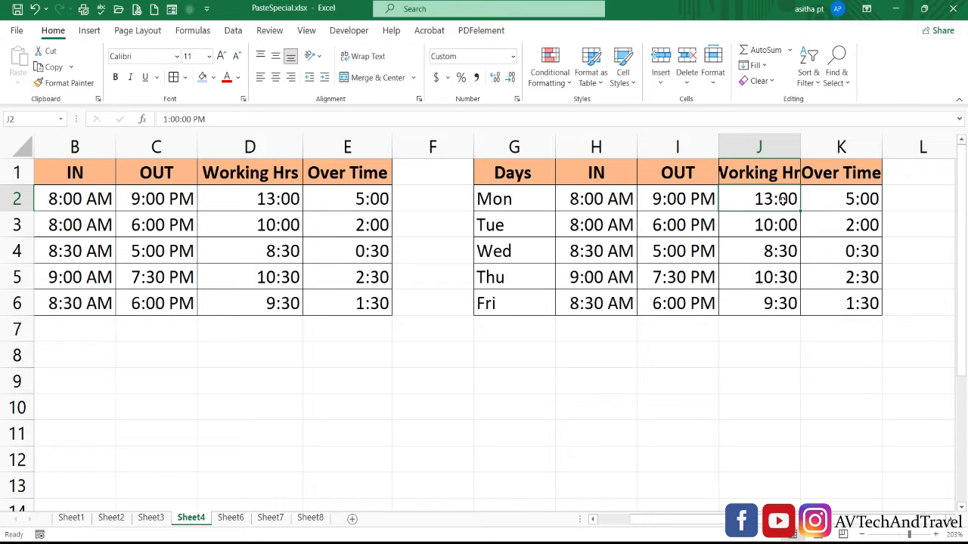
pyautogui.doubleClick(783, 198)
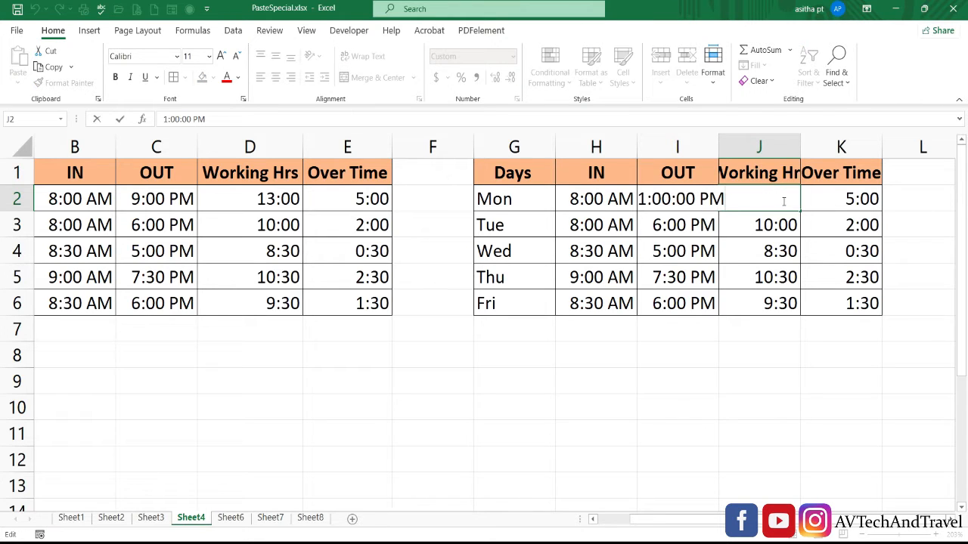
pyautogui.click(837, 198)
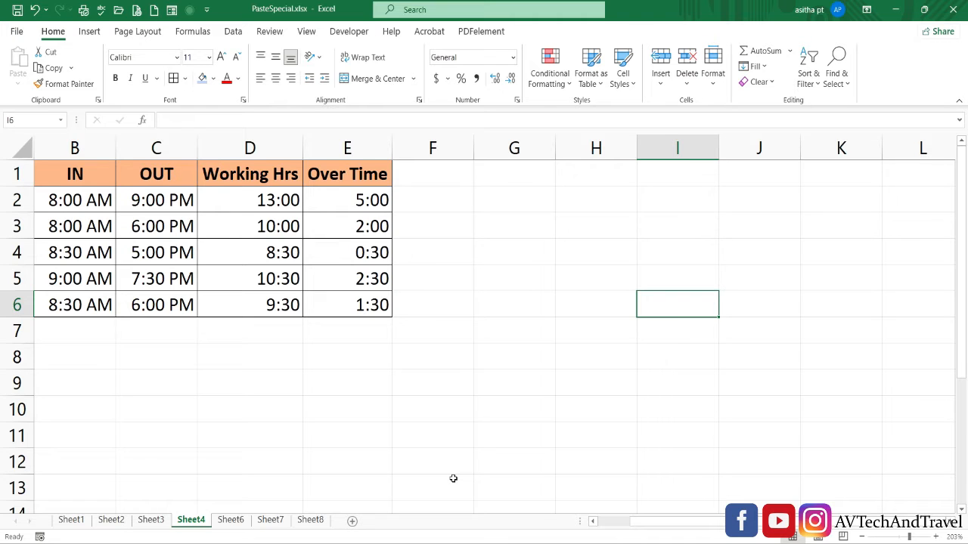
# Step: Copy the Working Hrs and Over Time formulas D2:E6 from Sheet4 and paste them at D2 of Sheet6 with Formulas & Number Formatting
pyautogui.click(231, 520)
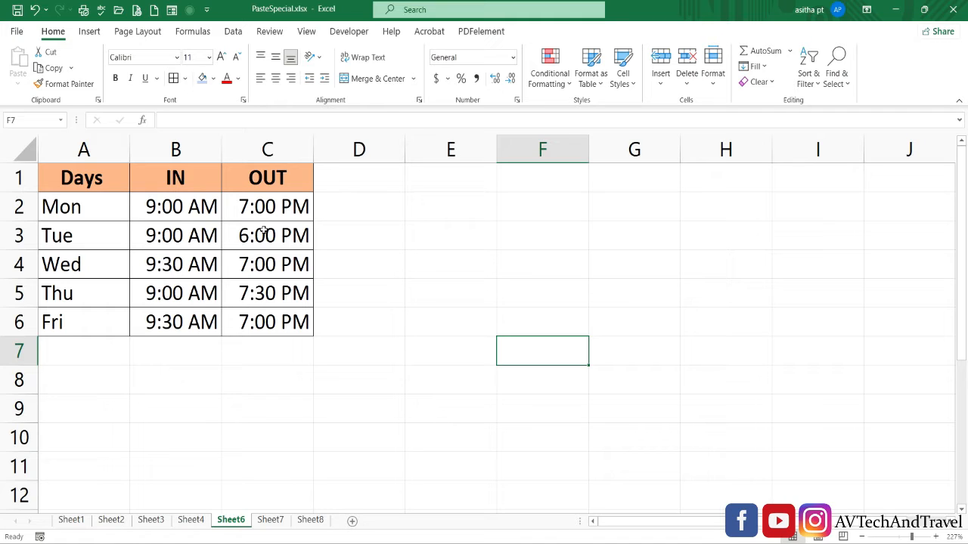
pyautogui.click(333, 203)
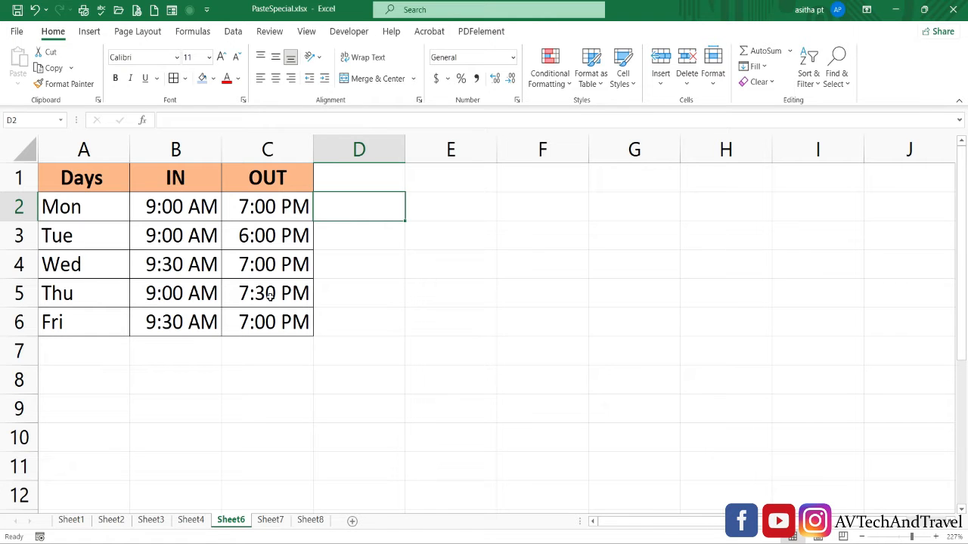
pyautogui.click(190, 520)
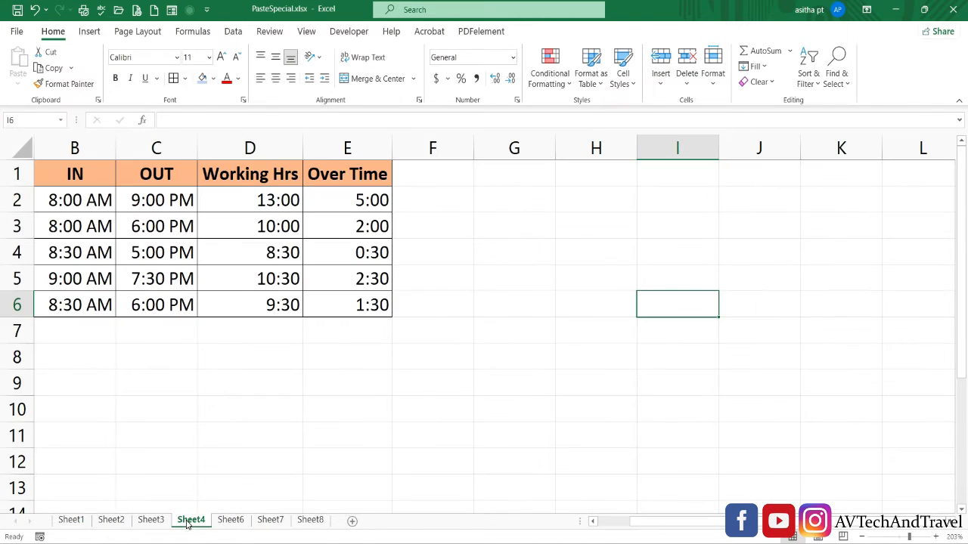
pyautogui.moveTo(295, 199); pyautogui.dragTo(344, 309)
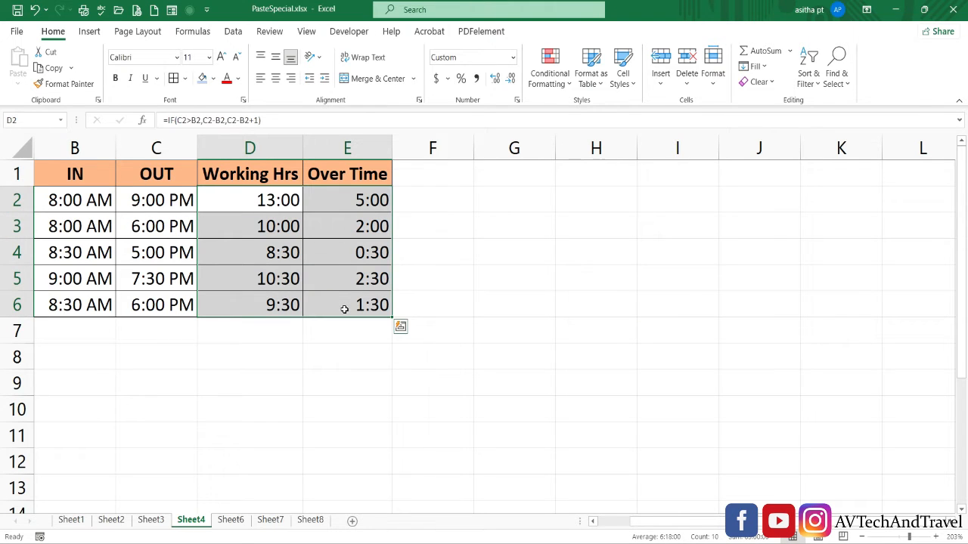
pyautogui.hotkey('ctrl', 'c')
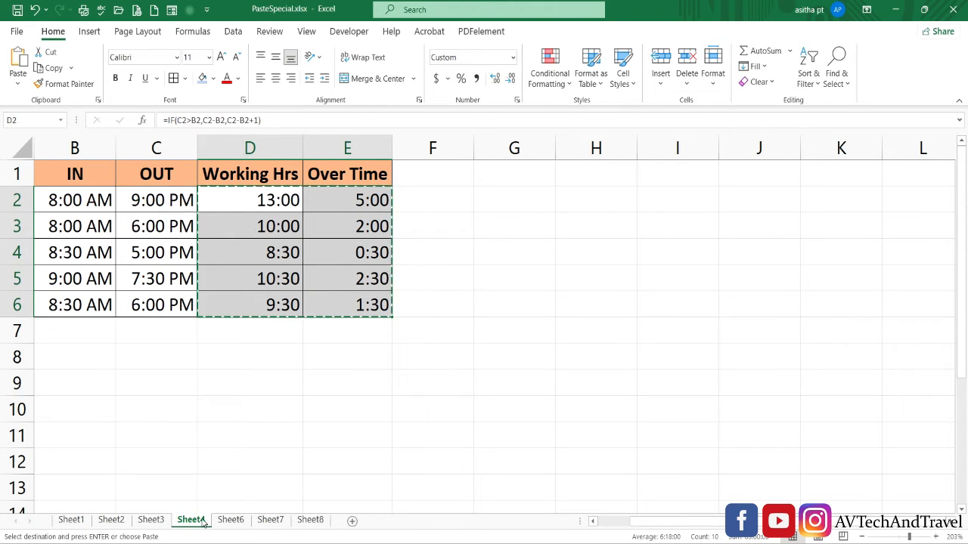
pyautogui.click(230, 520)
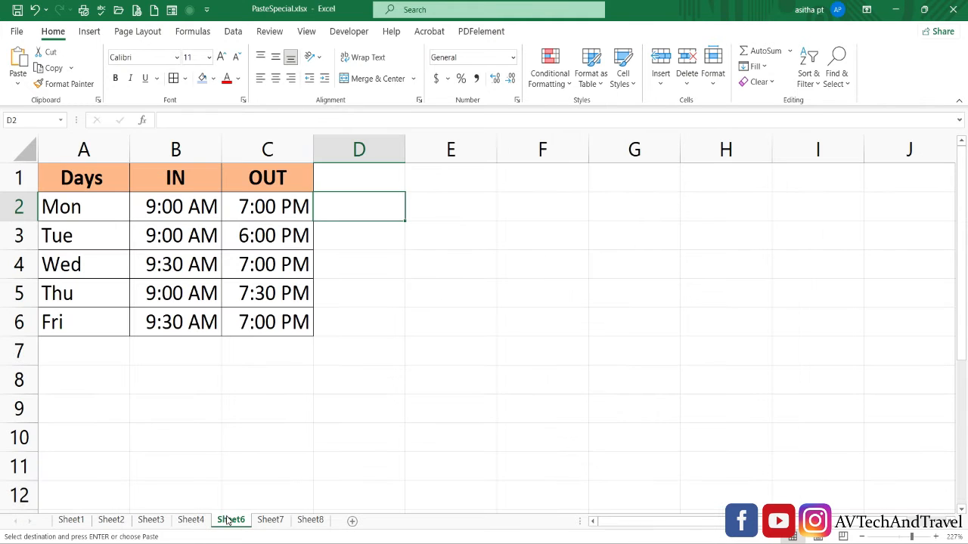
pyautogui.click(17, 79)
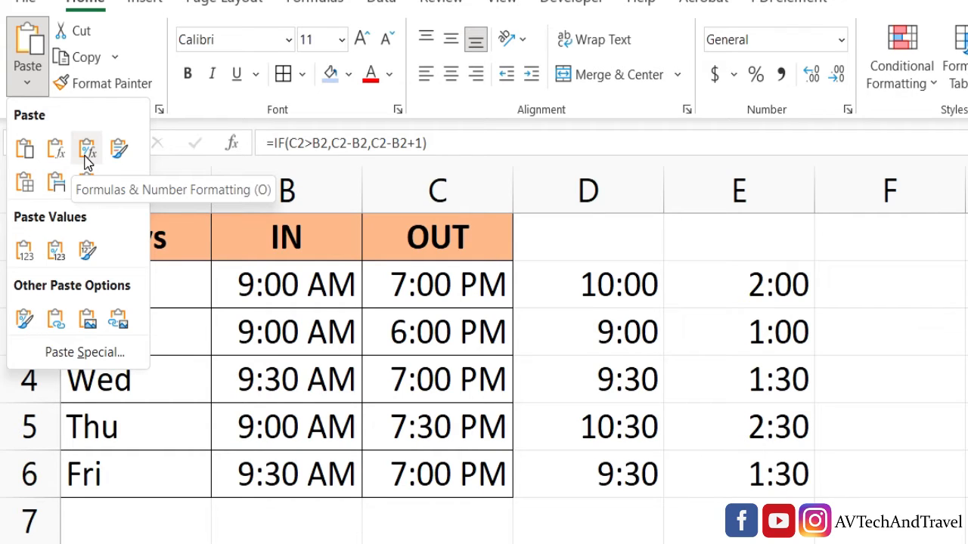
pyautogui.click(85, 161)
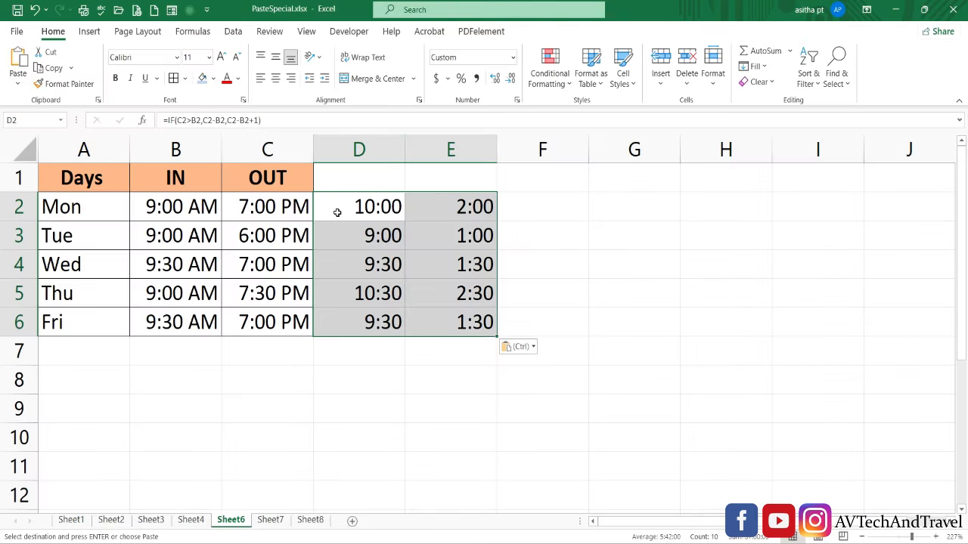
# Step: Examine the pasted formula for Monday in cell D2 of Sheet6
pyautogui.click(388, 350)
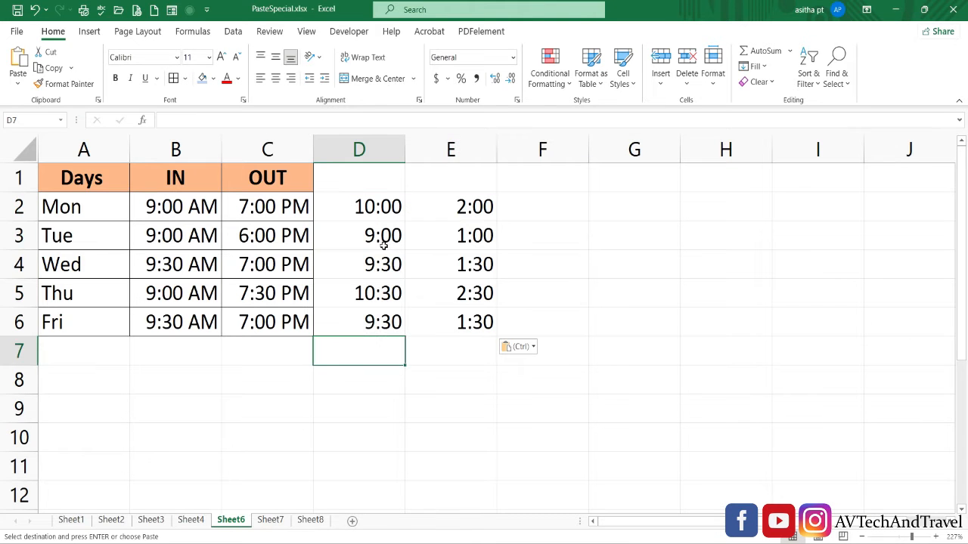
pyautogui.click(369, 207)
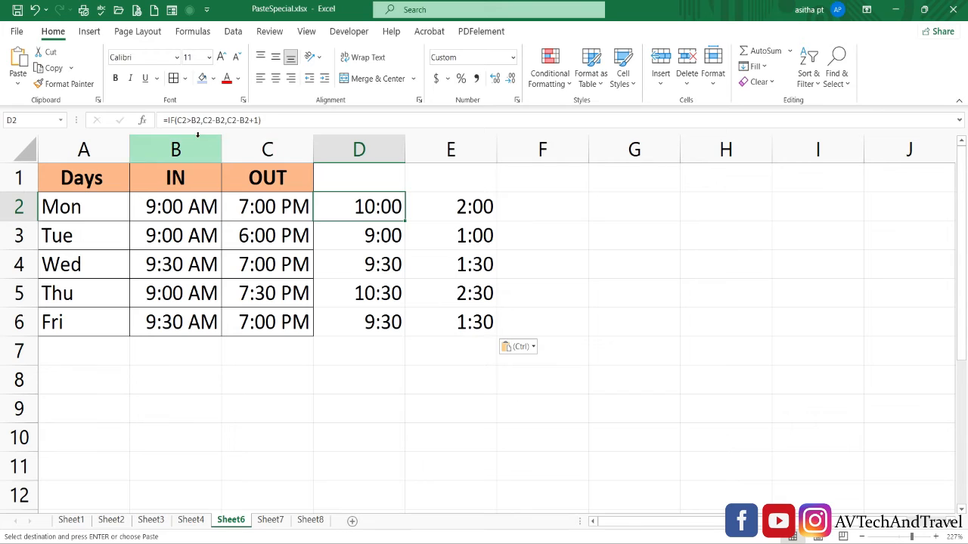
pyautogui.click(322, 369)
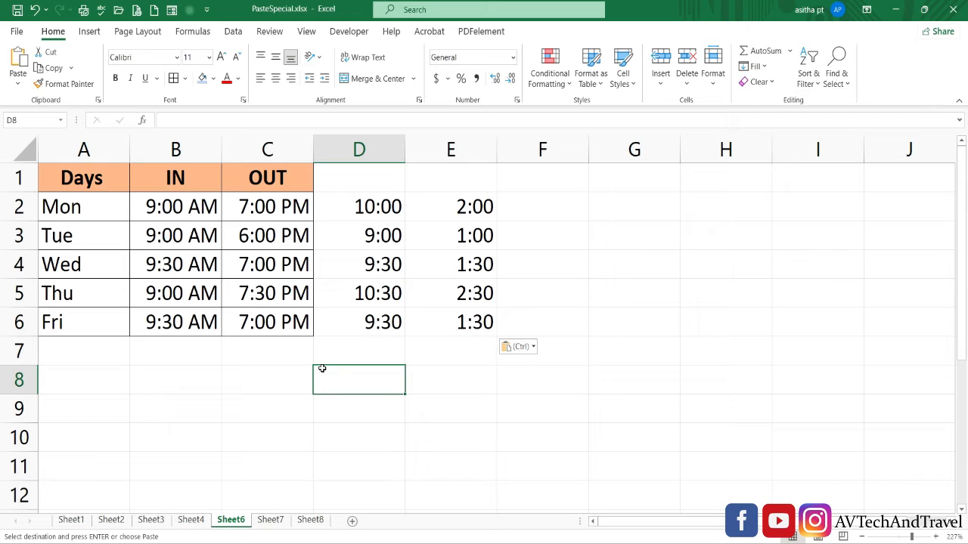
# Step: Copy D1:E6 including its headers from Sheet4 and paste it at D1 of Sheet6 with Keep Source Formatting
pyautogui.click(194, 520)
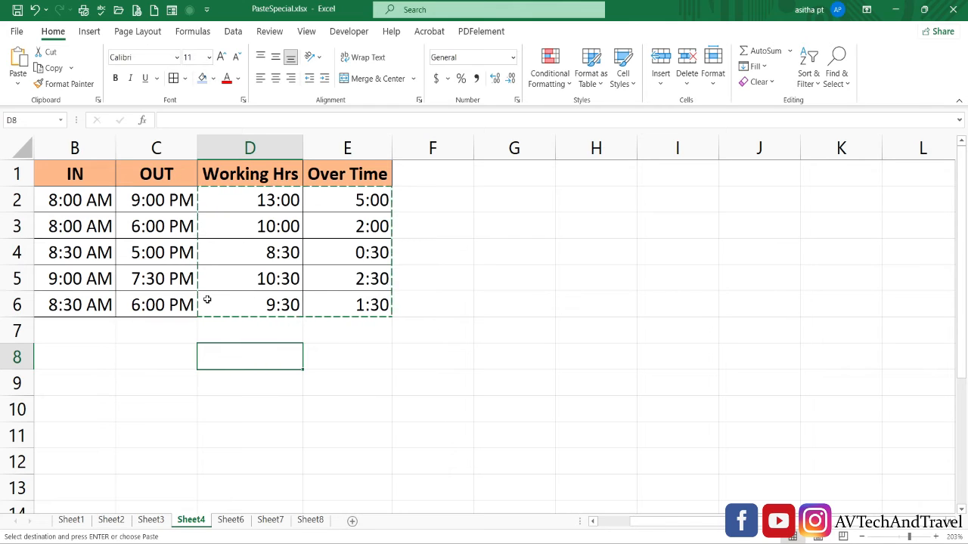
pyautogui.press('Escape')
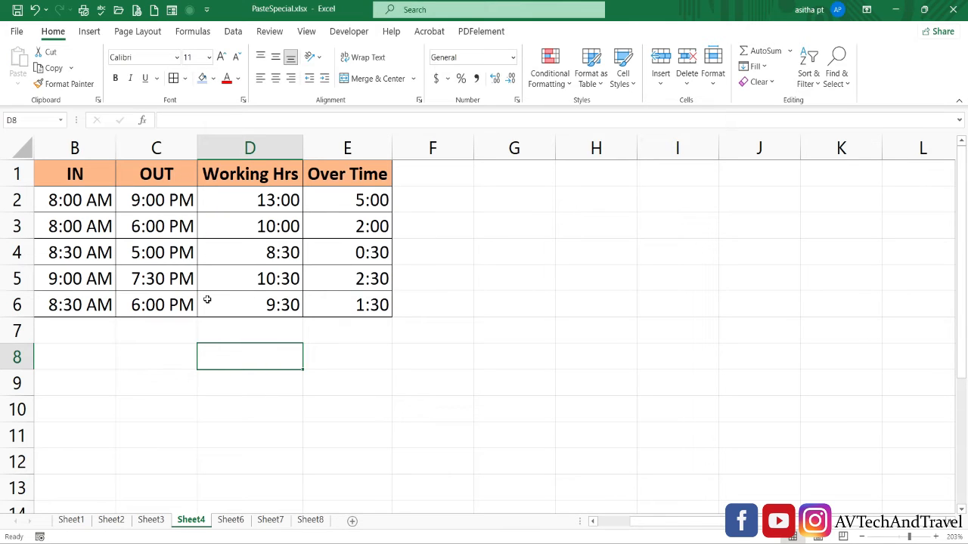
pyautogui.click(204, 174)
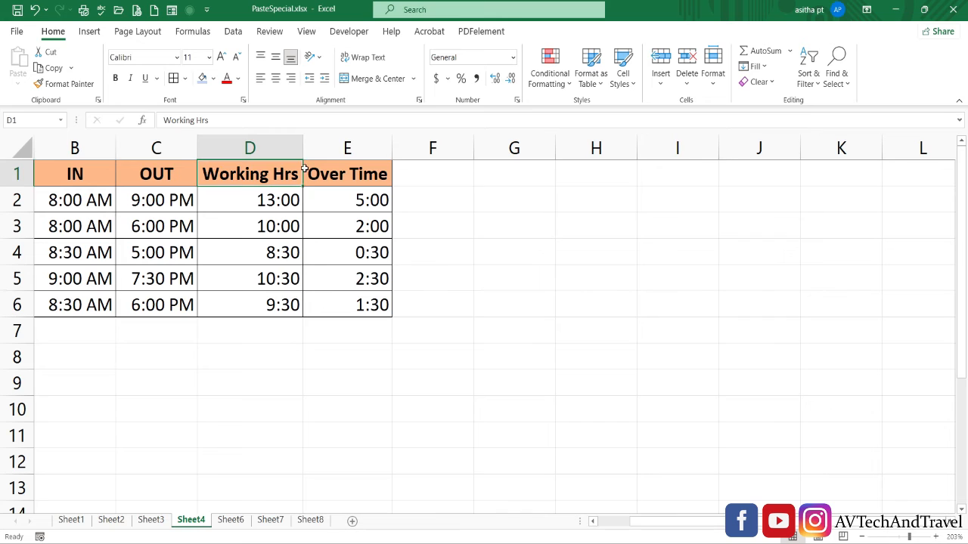
pyautogui.moveTo(304, 168); pyautogui.dragTo(340, 306)
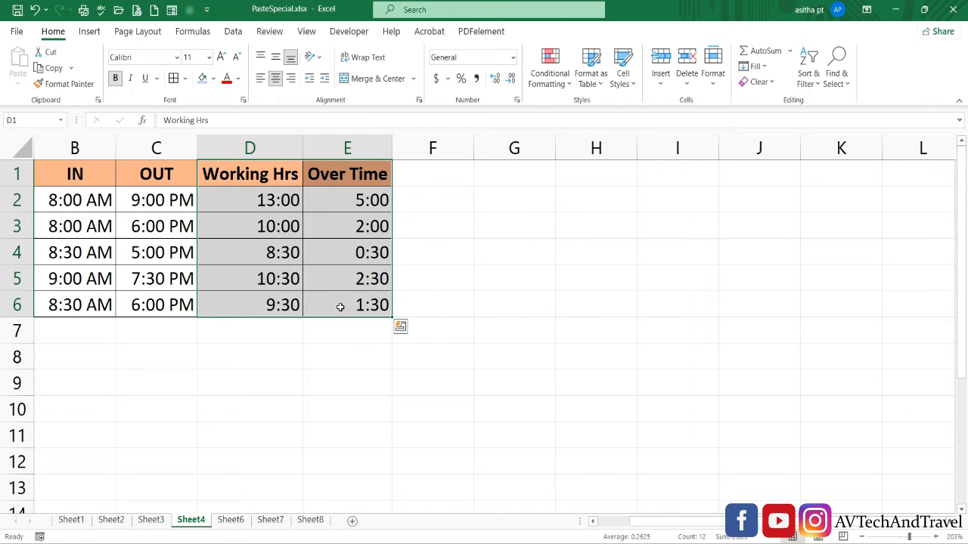
pyautogui.hotkey('ctrl', 'c')
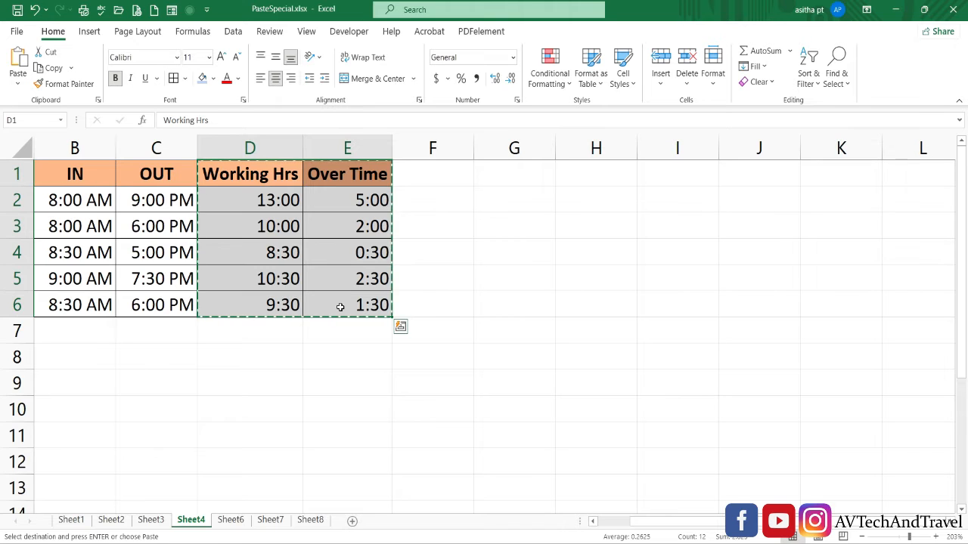
pyautogui.click(231, 520)
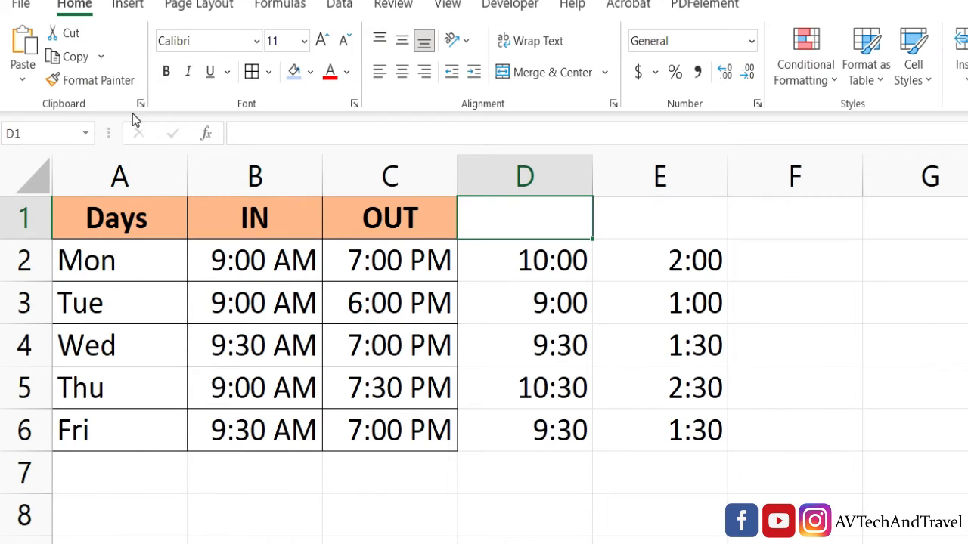
pyautogui.click(22, 79)
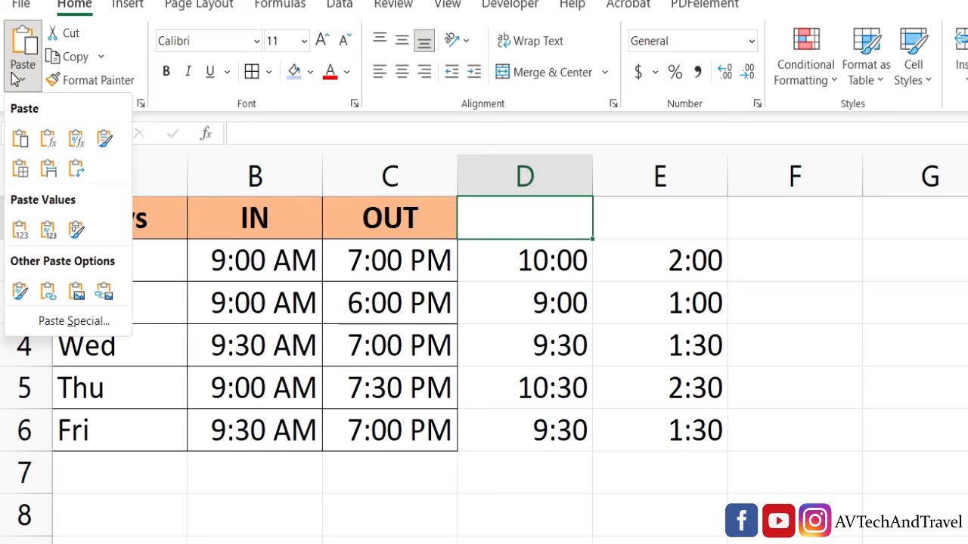
pyautogui.click(104, 138)
pyautogui.click(406, 421)
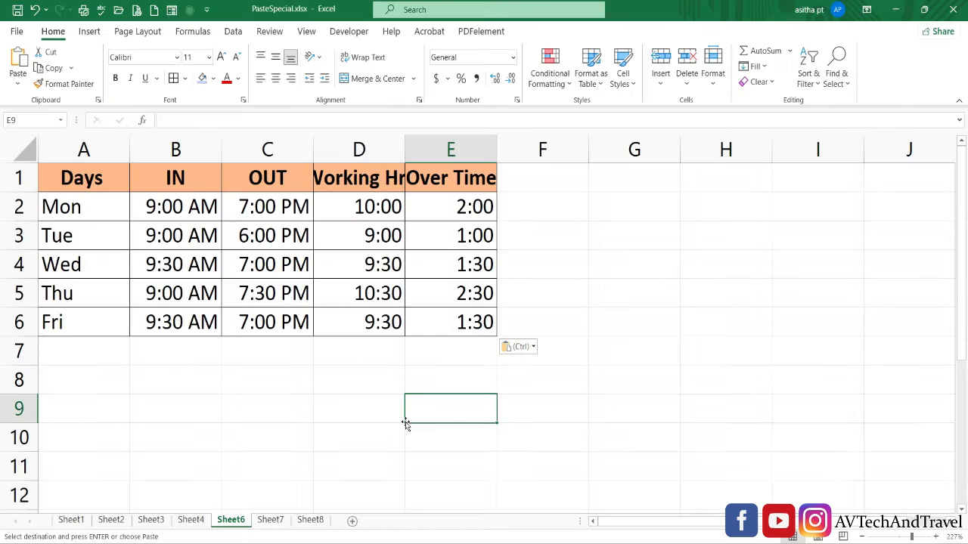
pyautogui.click(439, 367)
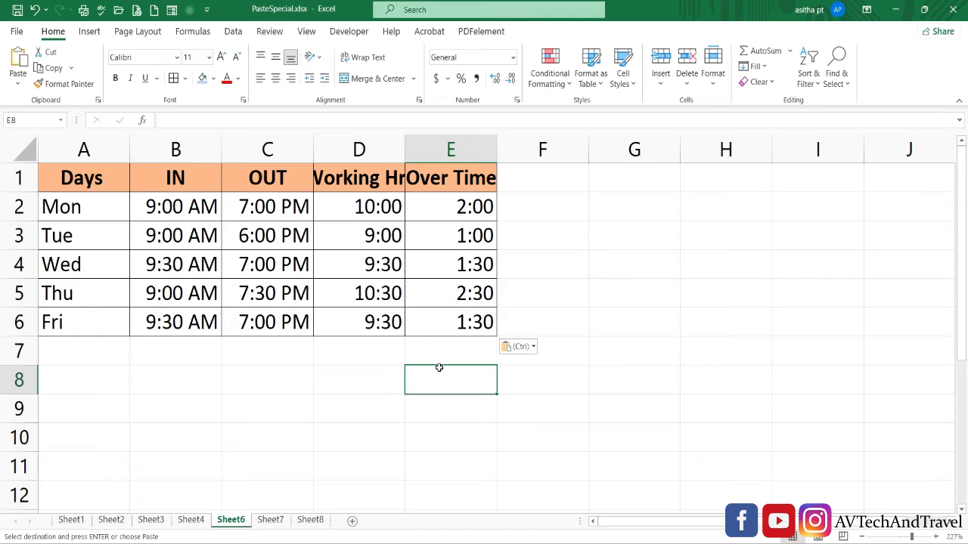
# Step: Auto-fit the widths of columns D and E on Sheet6 to their contents
pyautogui.doubleClick(404, 149)
pyautogui.doubleClick(521, 149)
pyautogui.click(614, 260)
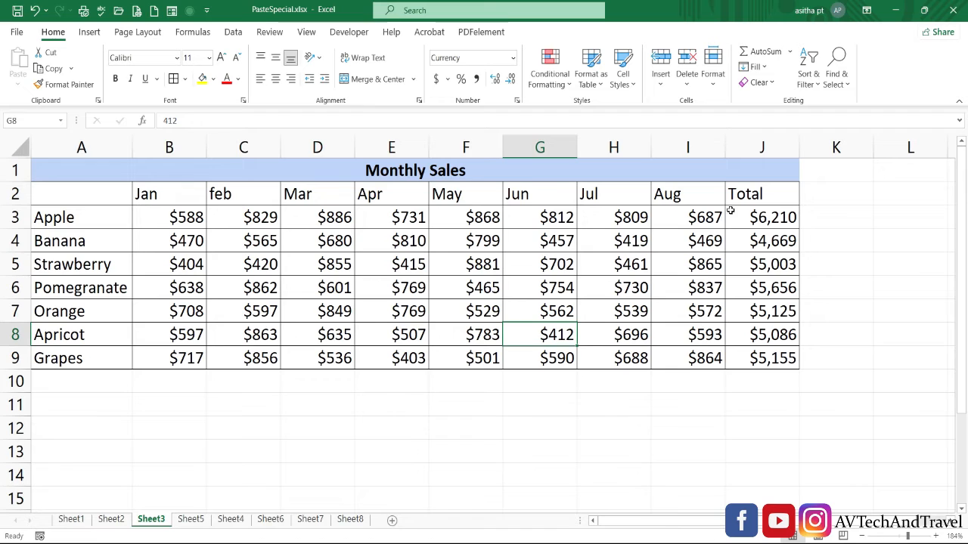
# Step: Compare the fruit totals on Sheet5 with Sheet3, and set Apple's Jan sales in B3 of Sheet3 to 700
pyautogui.click(191, 520)
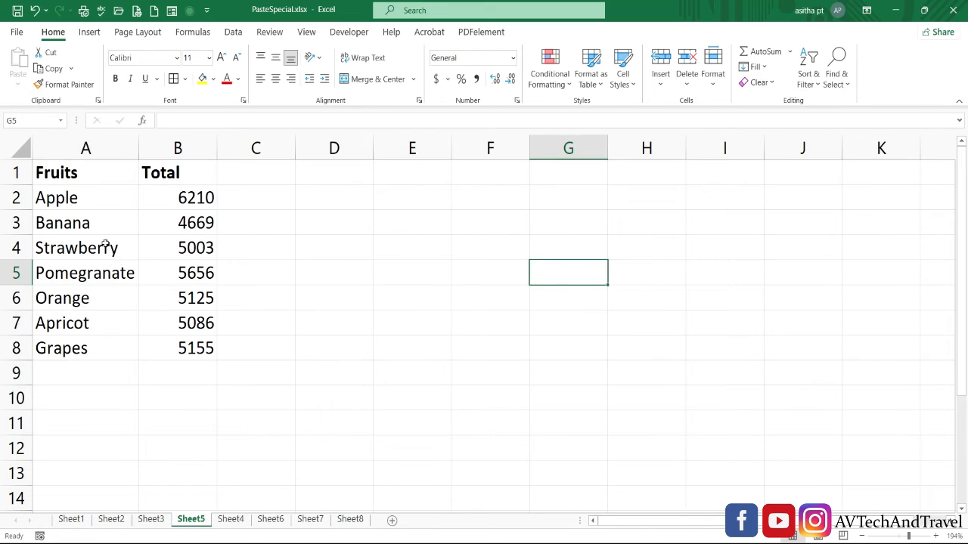
pyautogui.click(151, 519)
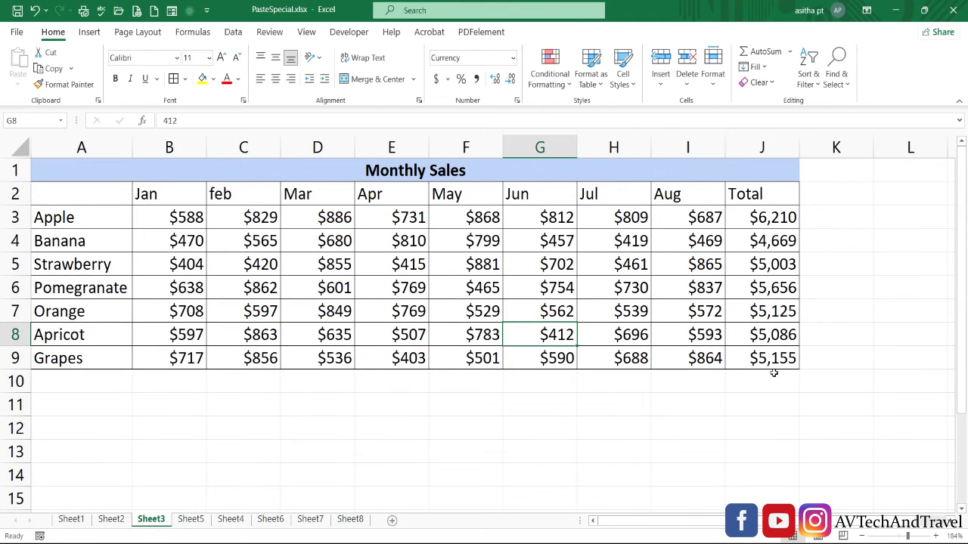
pyautogui.doubleClick(200, 218)
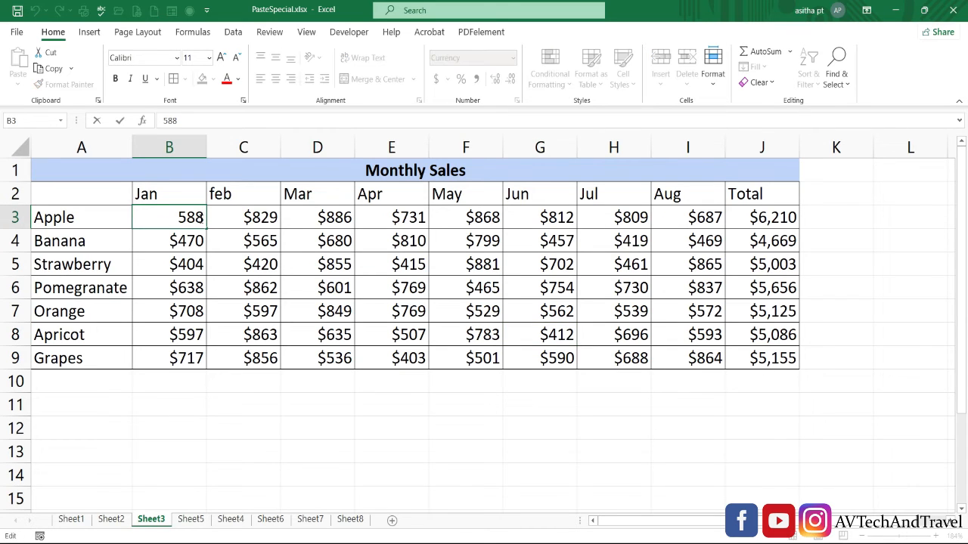
pyautogui.press('BackSpace')
pyautogui.press('BackSpace')
pyautogui.press('BackSpace')
pyautogui.write('700')
pyautogui.press('Return')
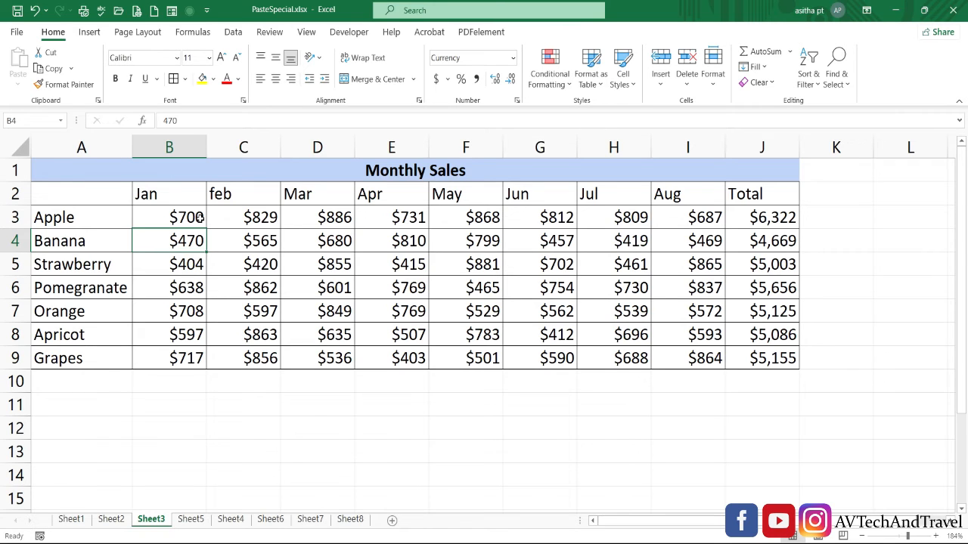
# Step: Check whether the Apple total on Sheet5 follows the changed Jan figure on Sheet3
pyautogui.click(183, 523)
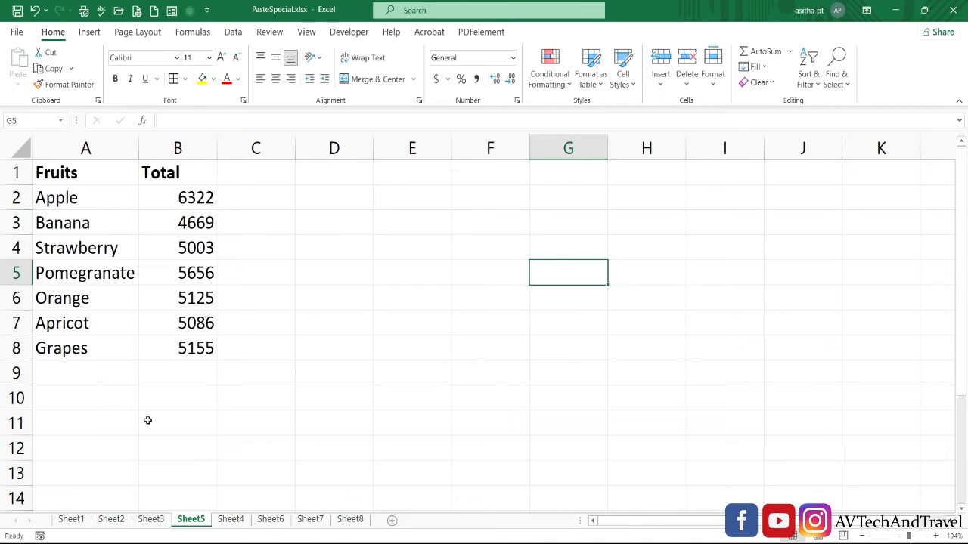
pyautogui.click(151, 522)
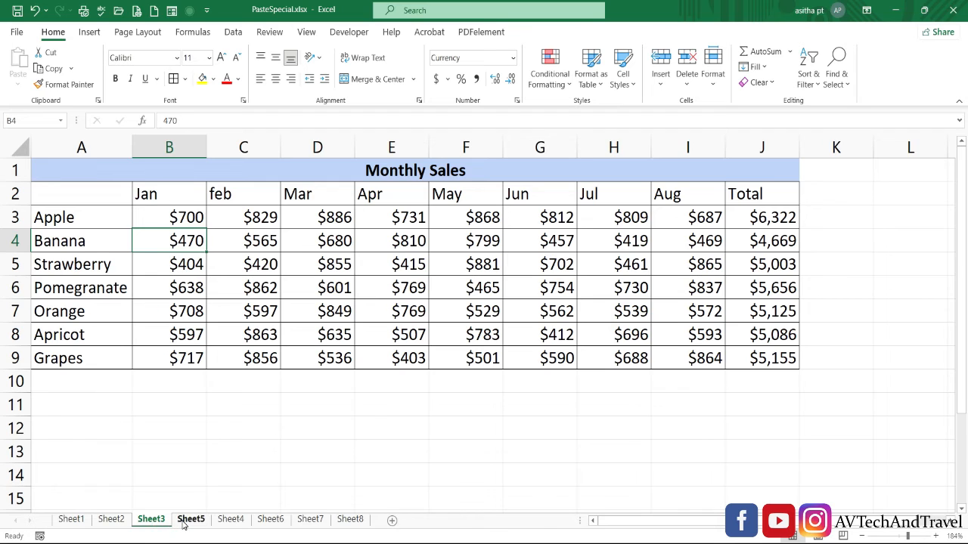
pyautogui.click(183, 522)
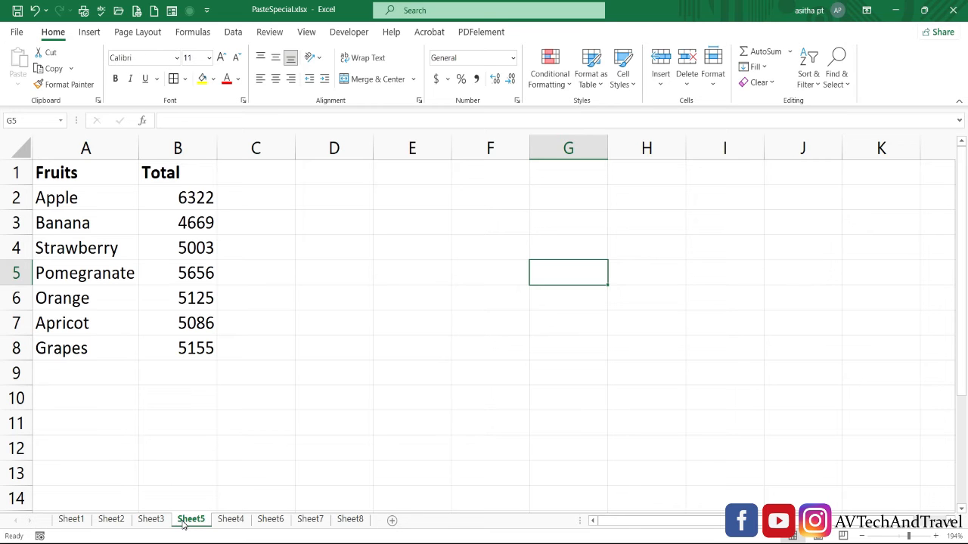
pyautogui.click(159, 522)
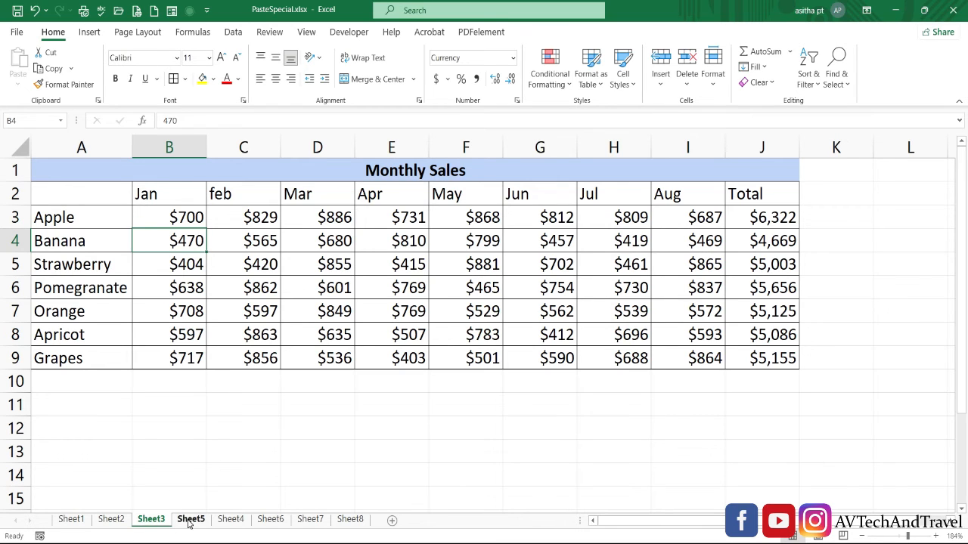
# Step: Clear the fruit totals below the Total header in B2:B9 of Sheet5
pyautogui.click(191, 521)
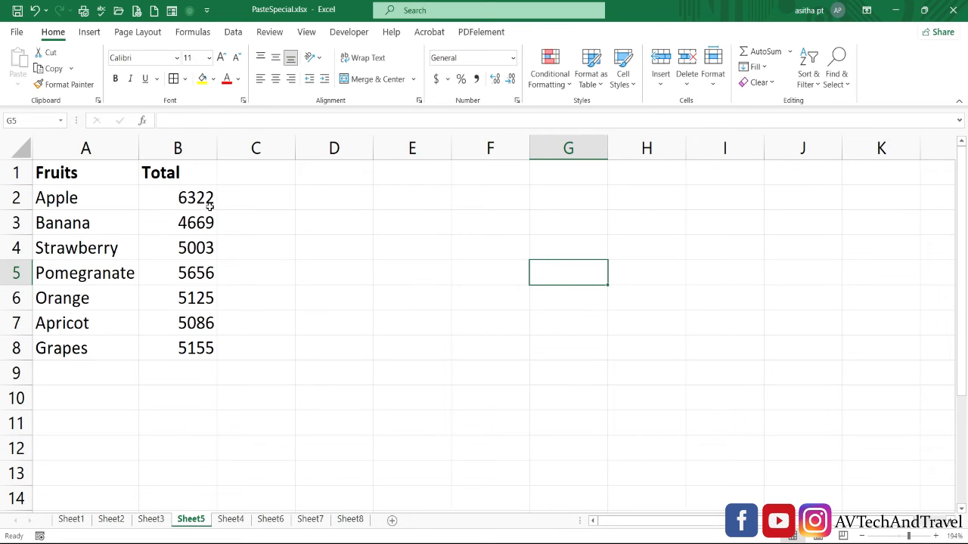
pyautogui.moveTo(194, 200); pyautogui.dragTo(184, 362)
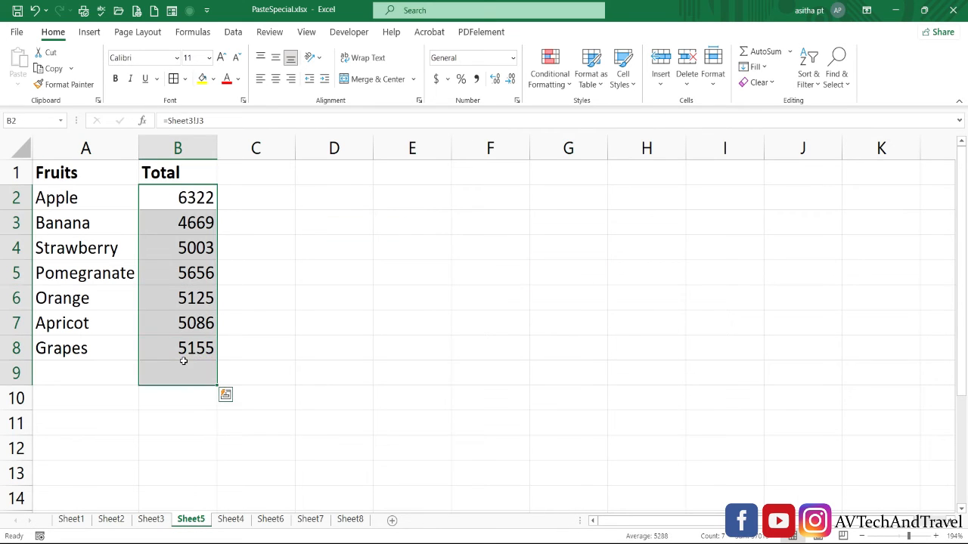
pyautogui.press('Delete')
pyautogui.click(251, 341)
# Step: Copy the fruit totals in J3:J9 of Sheet3 and paste them as links starting at B2 of Sheet5
pyautogui.hotkey('ctrl', 'pageup')
pyautogui.moveTo(779, 192); pyautogui.dragTo(769, 355)
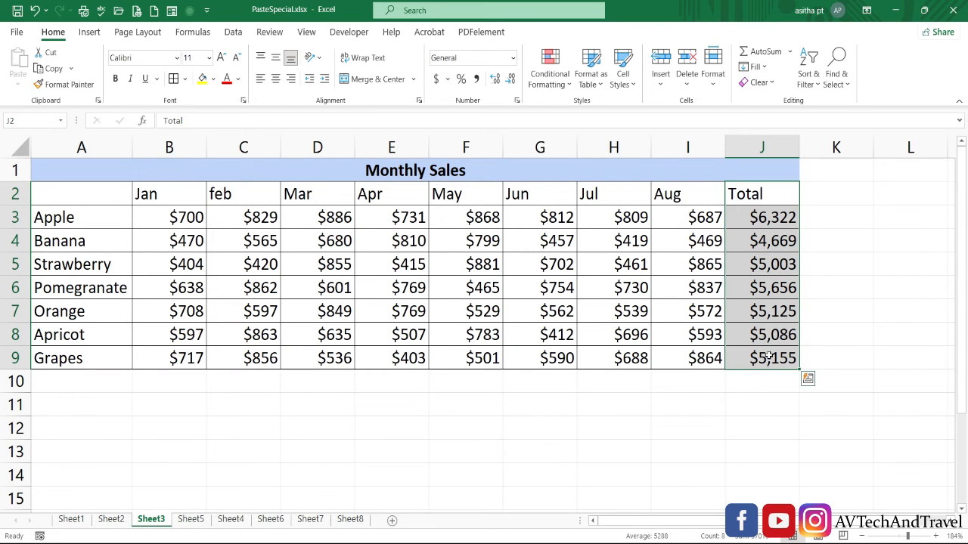
pyautogui.hotkey('ctrl', 'c')
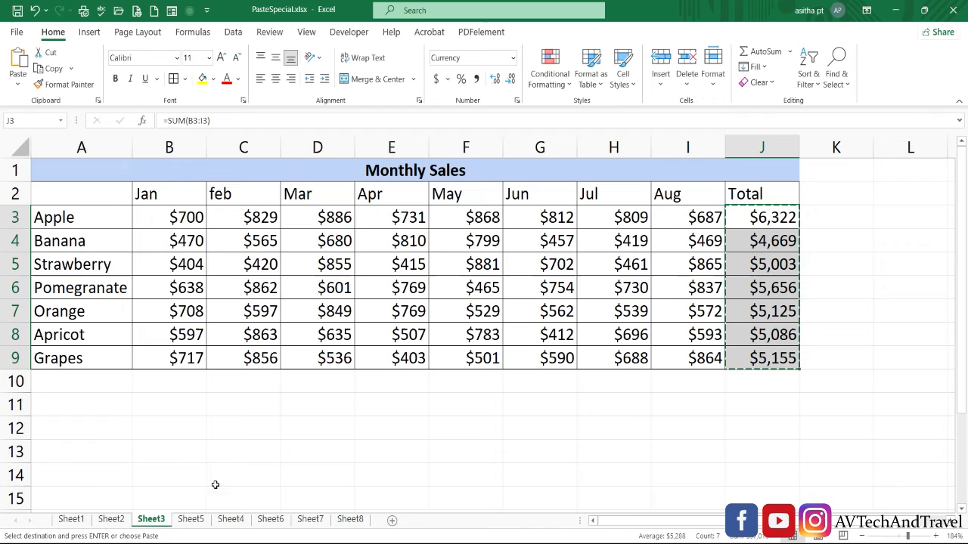
pyautogui.click(191, 519)
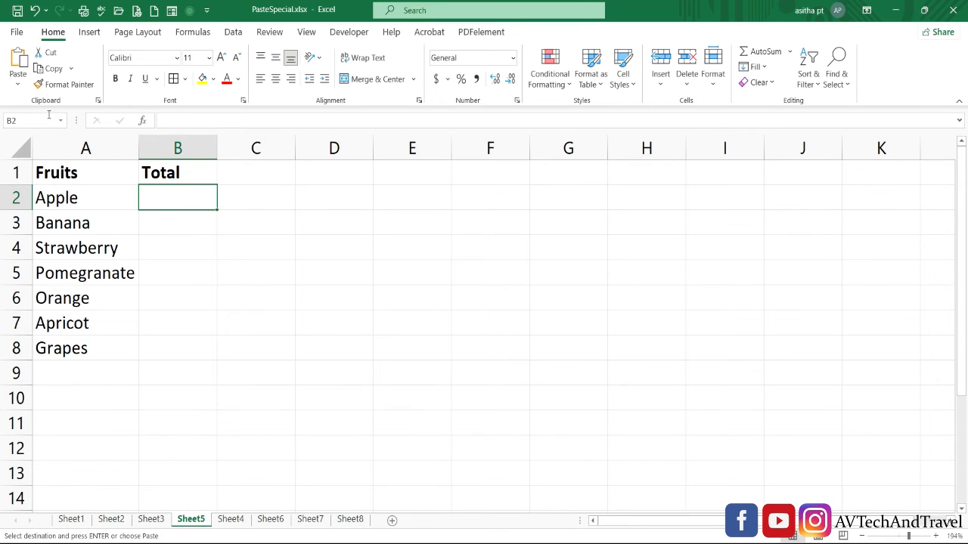
pyautogui.click(19, 87)
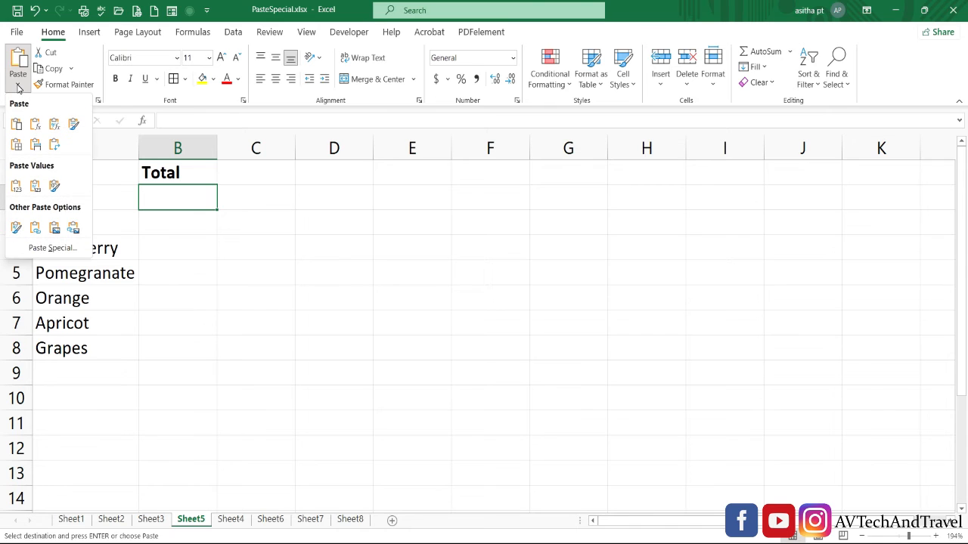
pyautogui.click(34, 230)
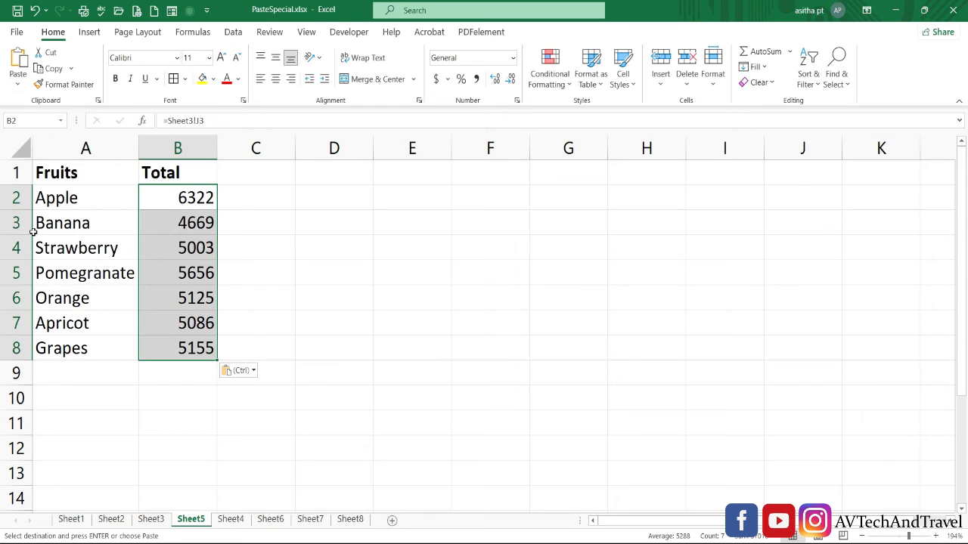
# Step: Inspect the linked formulas behind the Apple and Banana totals on Sheet5
pyautogui.click(205, 222)
pyautogui.doubleClick(203, 199)
pyautogui.press('Return')
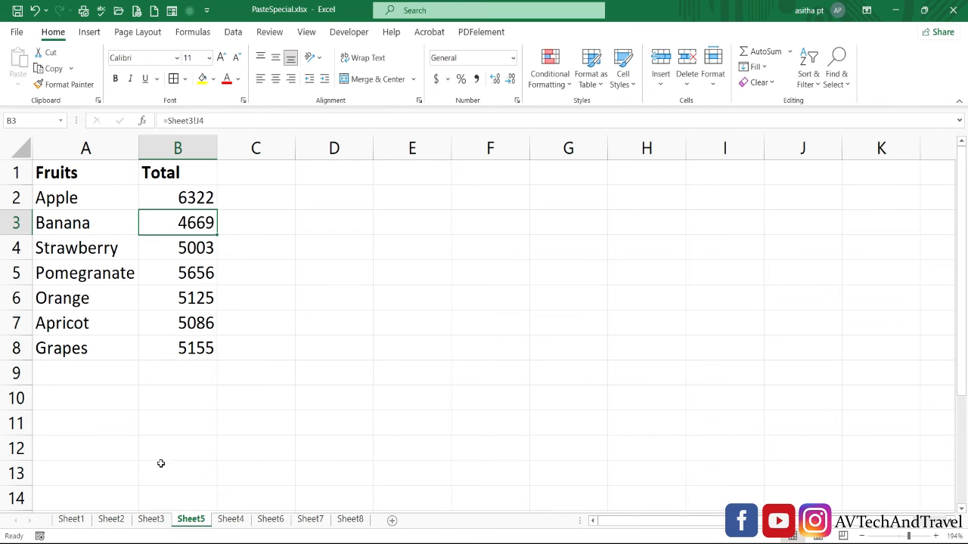
# Step: Set Strawberry's Jan sales in B5 of Sheet3 to 504 and check the linked Strawberry total on Sheet5
pyautogui.click(153, 519)
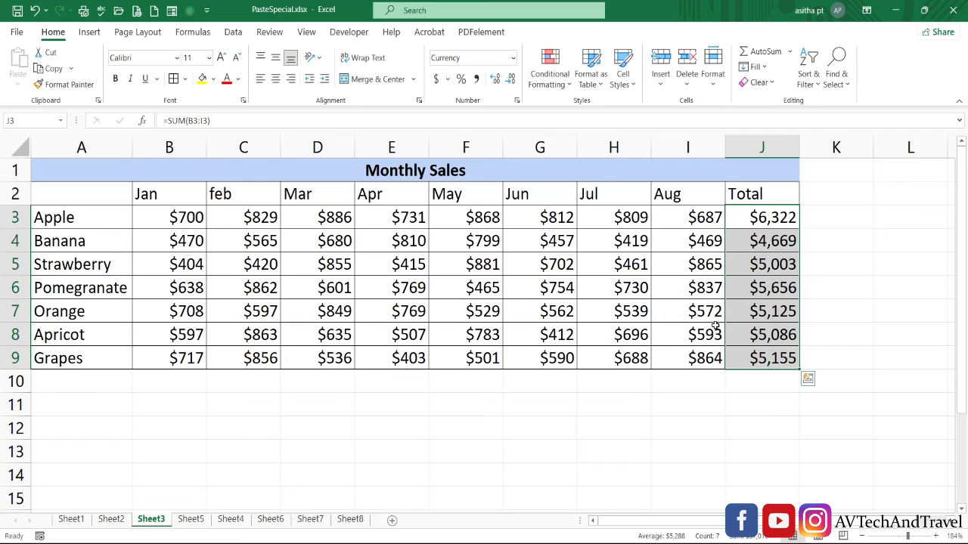
pyautogui.doubleClick(194, 260)
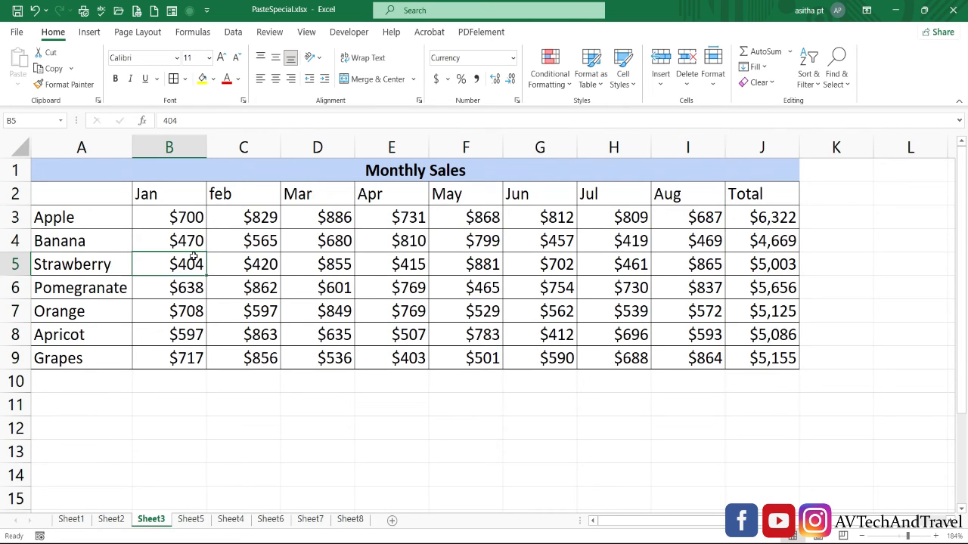
pyautogui.press('BackSpace')
pyautogui.press('BackSpace')
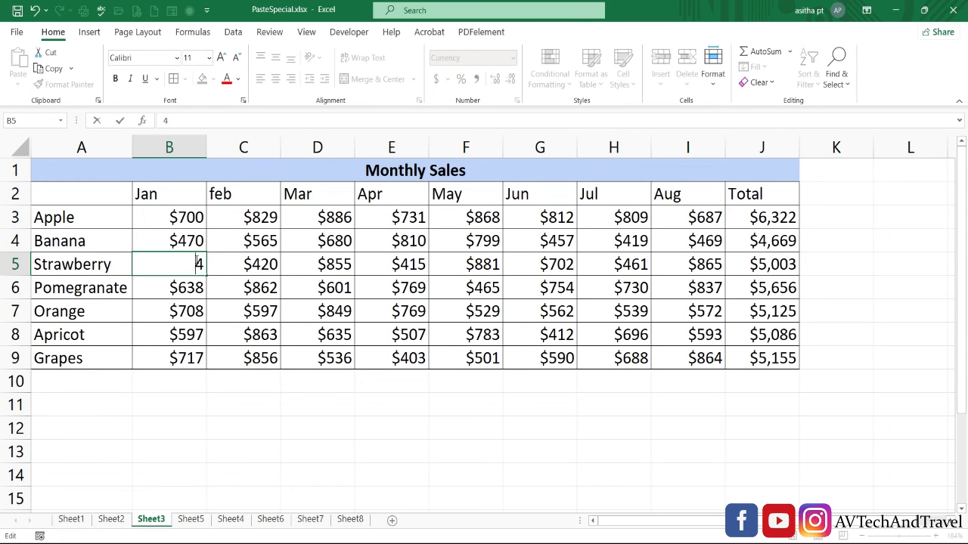
pyautogui.write('50')
pyautogui.press('Return')
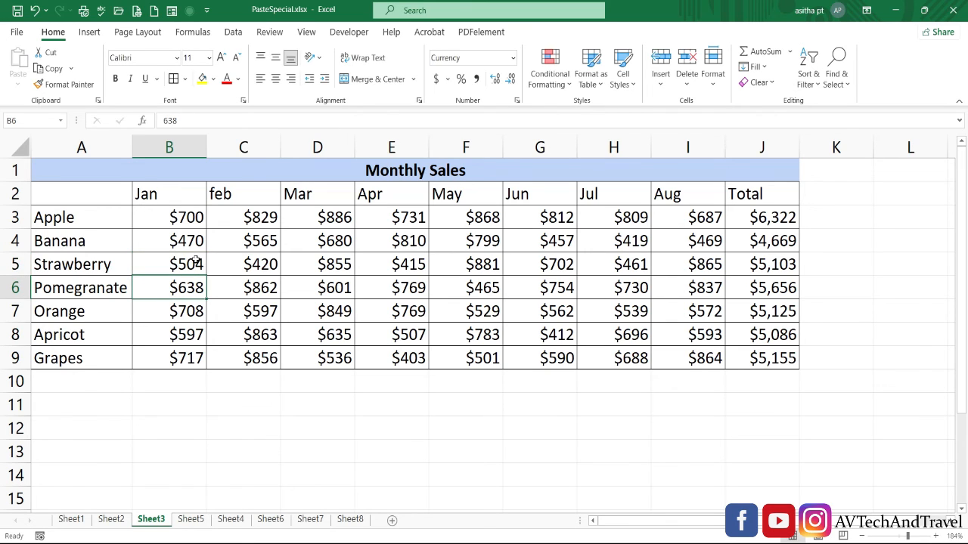
pyautogui.click(191, 519)
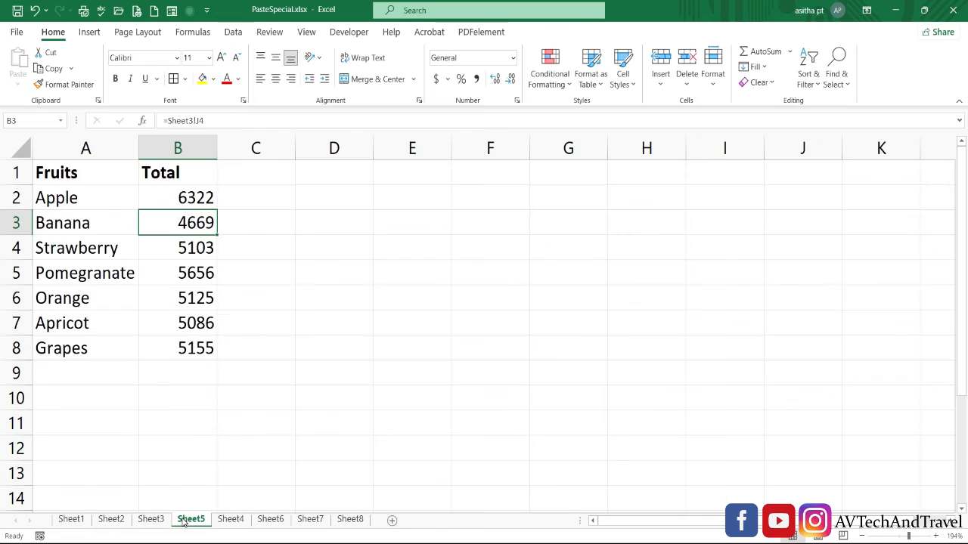
pyautogui.click(201, 249)
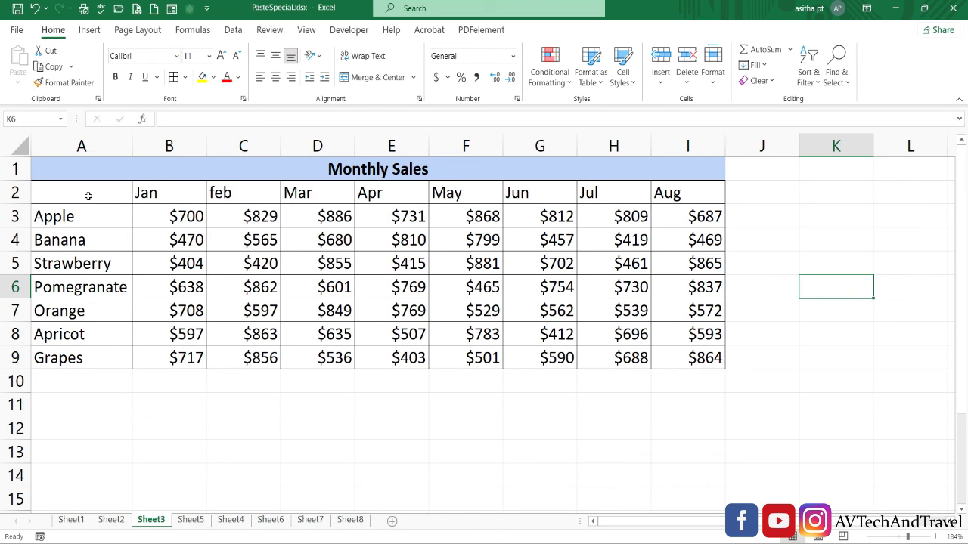
# Step: Copy the monthly sales table A2:I9 on Sheet3 and paste it transposed starting at A11 using Paste Special
pyautogui.moveTo(86, 194); pyautogui.dragTo(707, 361)
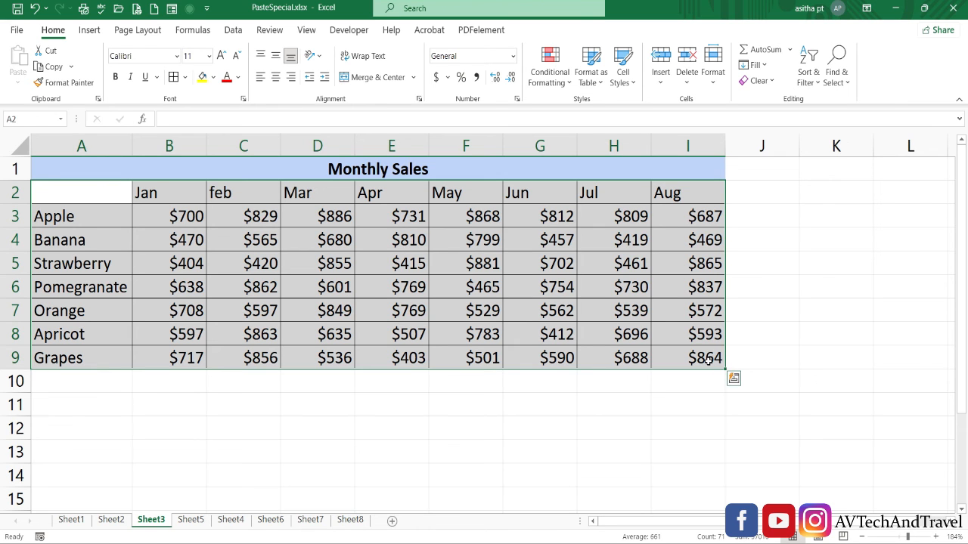
pyautogui.hotkey('ctrl', 'c')
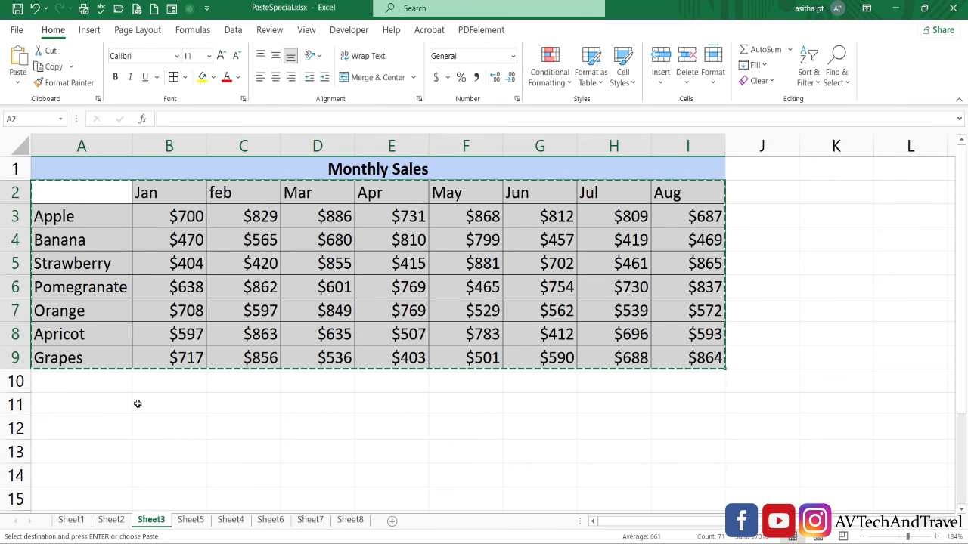
pyautogui.click(127, 402)
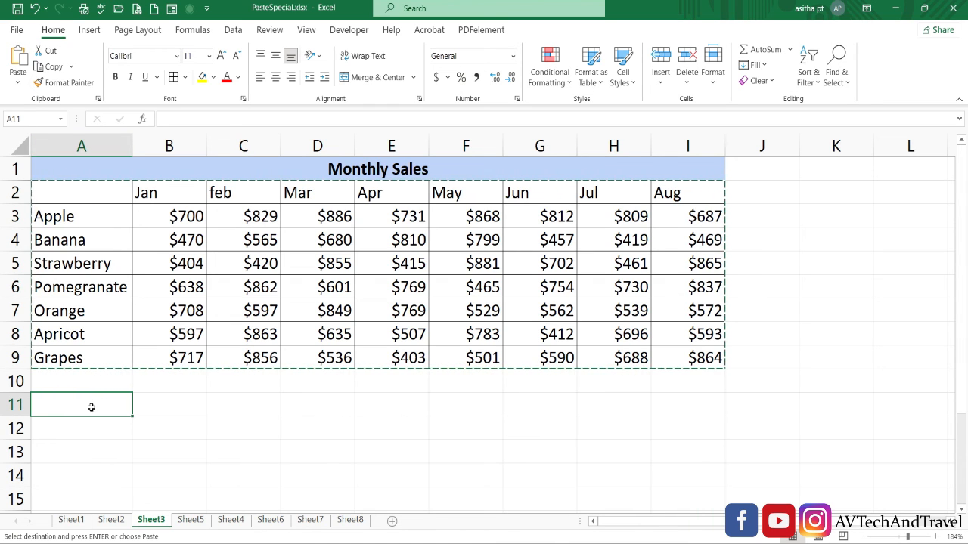
pyautogui.rightClick(90, 407)
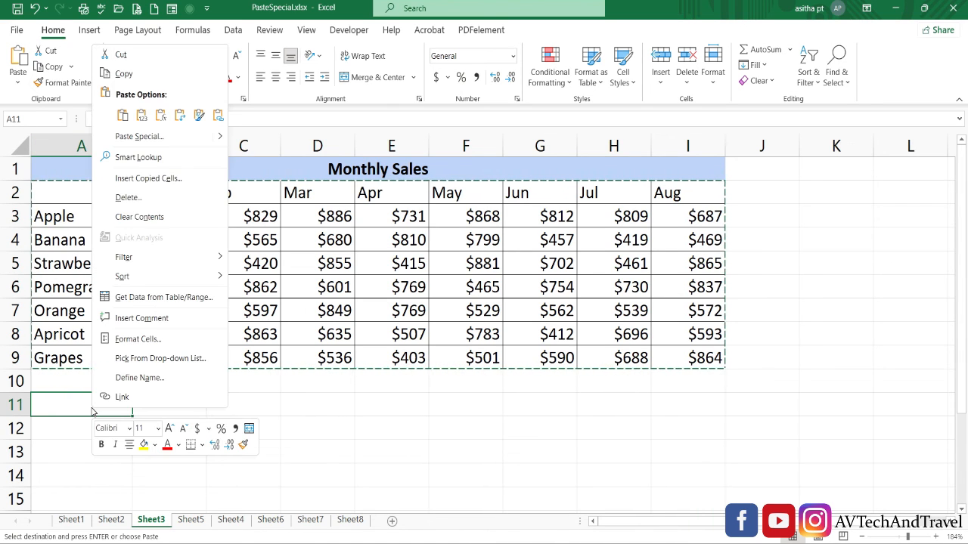
pyautogui.click(164, 138)
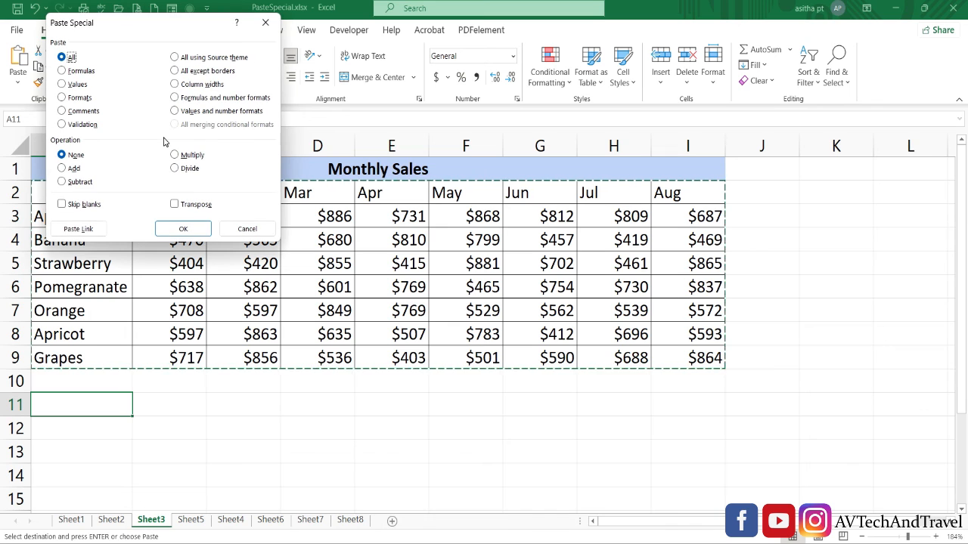
pyautogui.click(176, 206)
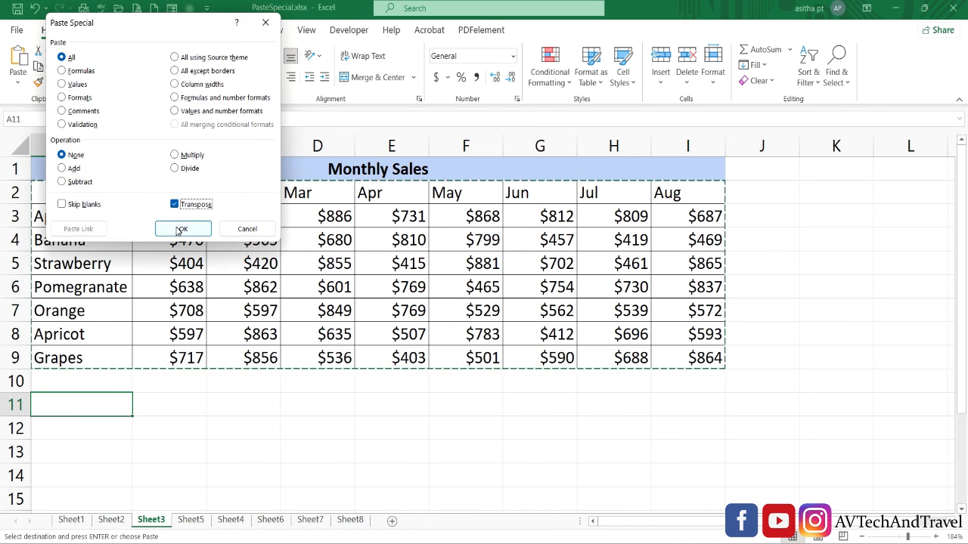
pyautogui.click(177, 229)
pyautogui.click(762, 415)
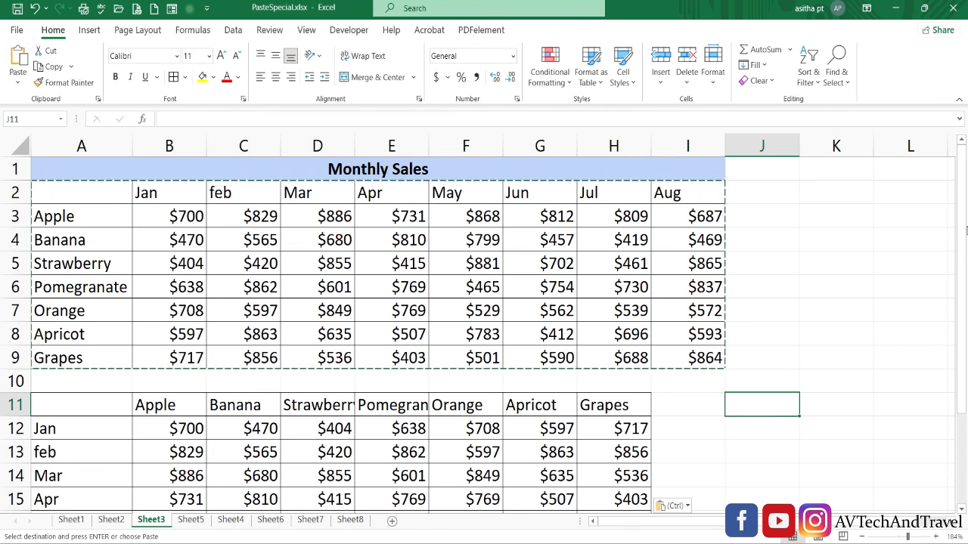
pyautogui.moveTo(961, 239); pyautogui.dragTo(964, 352)
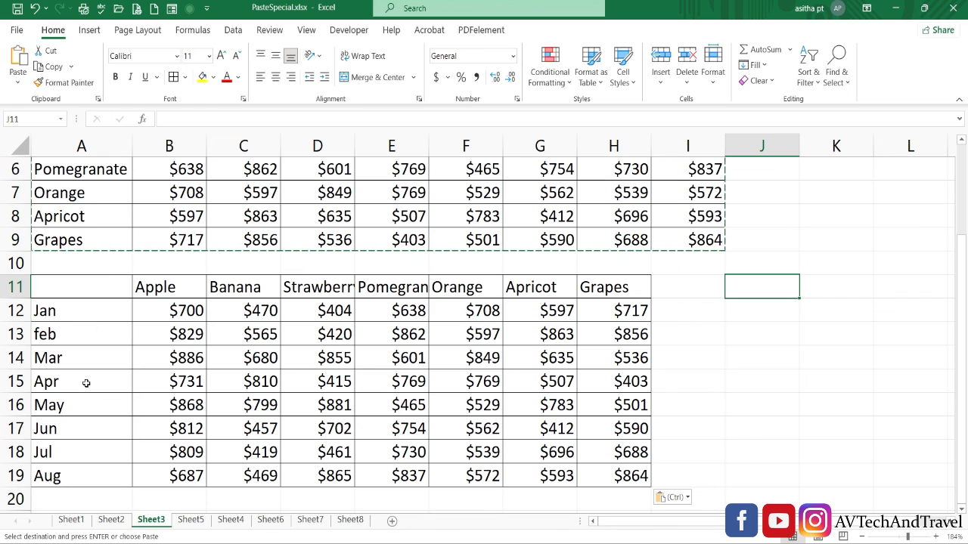